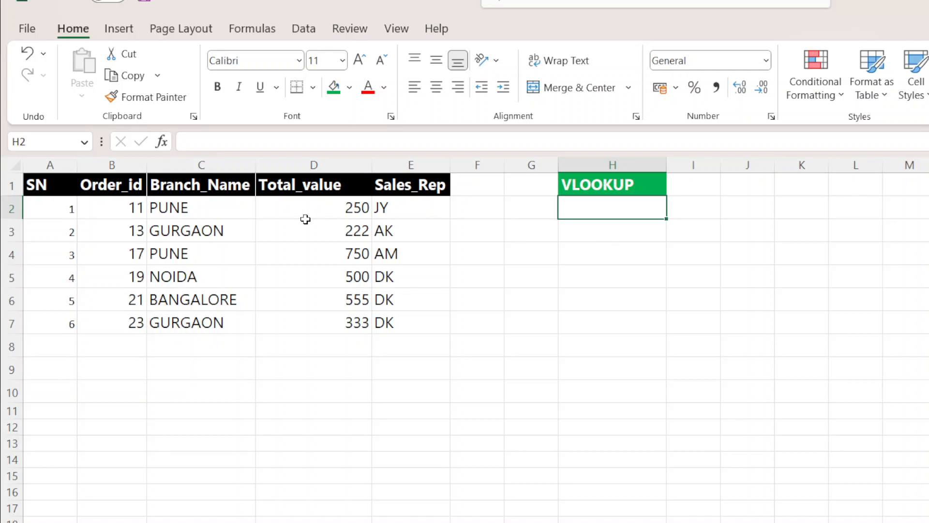
{"action": "left_click_drag", "start_coordinate": [198, 186], "coordinate": [193, 238]}
{"action": "left_click", "coordinate": [201, 296]}
{"action": "left_click_drag", "start_coordinate": [181, 269], "coordinate": [184, 315]}
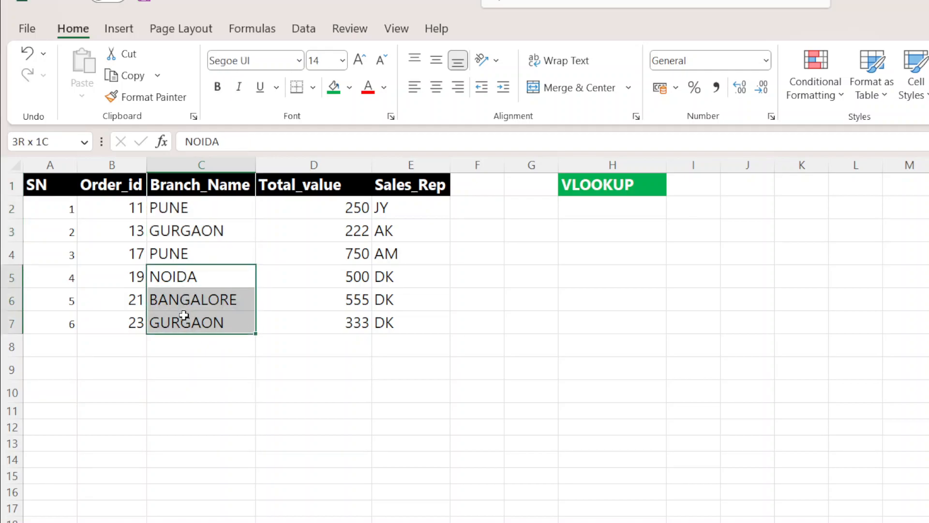
{"action": "left_click_drag", "start_coordinate": [184, 315], "coordinate": [189, 322]}
{"action": "left_click", "coordinate": [188, 322]}
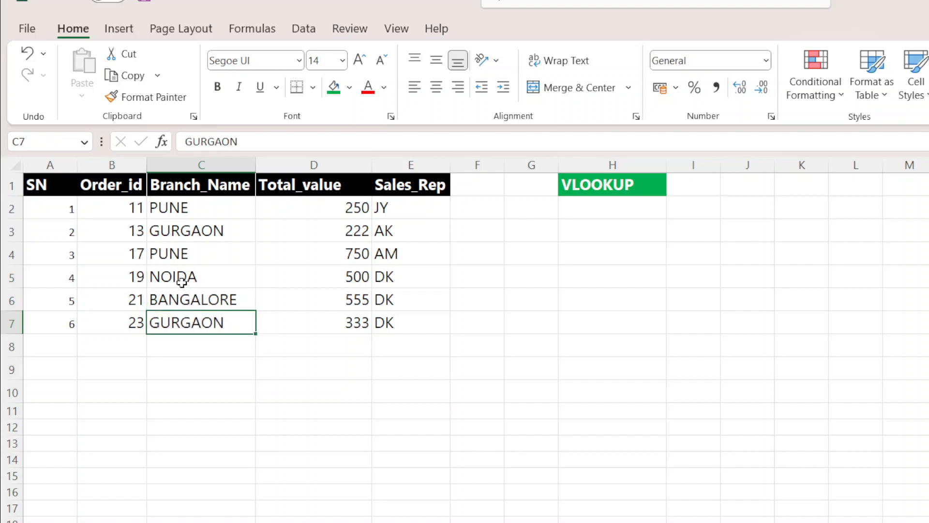
Copy the branch name NOIDA from the Branch_Name column into cell H3.
{"action": "left_click", "coordinate": [182, 275]}
{"action": "key", "text": "ctrl+c"}
{"action": "left_click", "coordinate": [607, 237]}
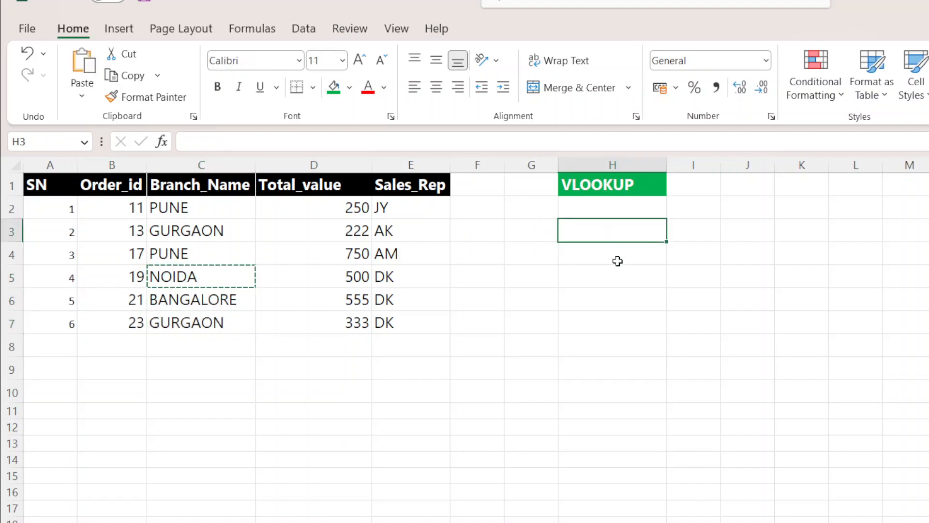
{"action": "key", "text": "ctrl+v"}
Copy the Branch_Name column header from C1 into cell H2, under the VLOOKUP heading.
{"action": "left_click", "coordinate": [203, 185]}
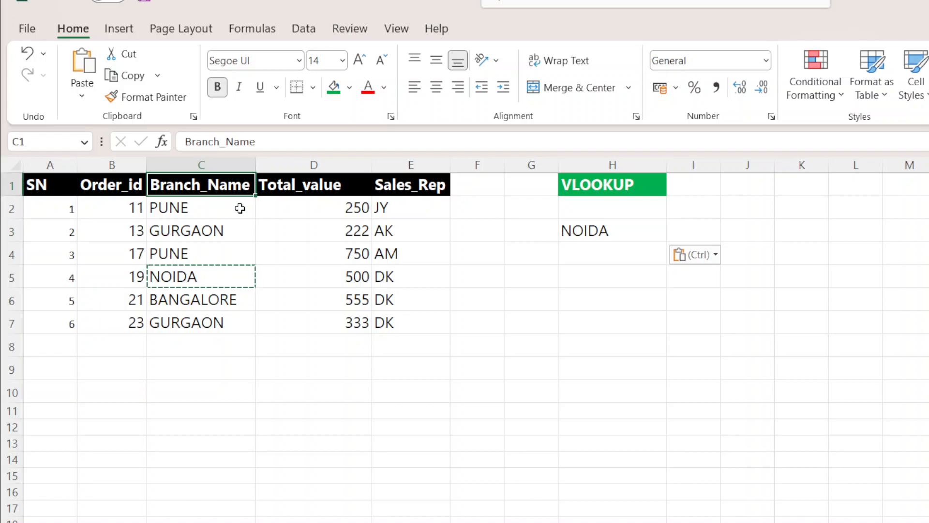
{"action": "key", "text": "ctrl+c"}
{"action": "left_click", "coordinate": [578, 204]}
{"action": "key", "text": "ctrl+v"}
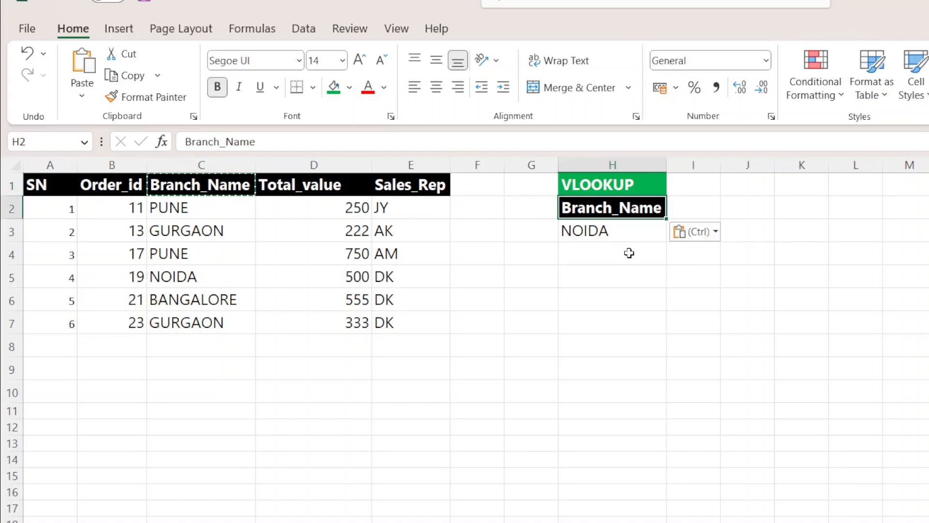
{"action": "left_click", "coordinate": [612, 277]}
{"action": "left_click_drag", "start_coordinate": [414, 363], "coordinate": [59, 215]}
{"action": "left_click", "coordinate": [339, 390]}
{"action": "left_click_drag", "start_coordinate": [422, 328], "coordinate": [46, 213]}
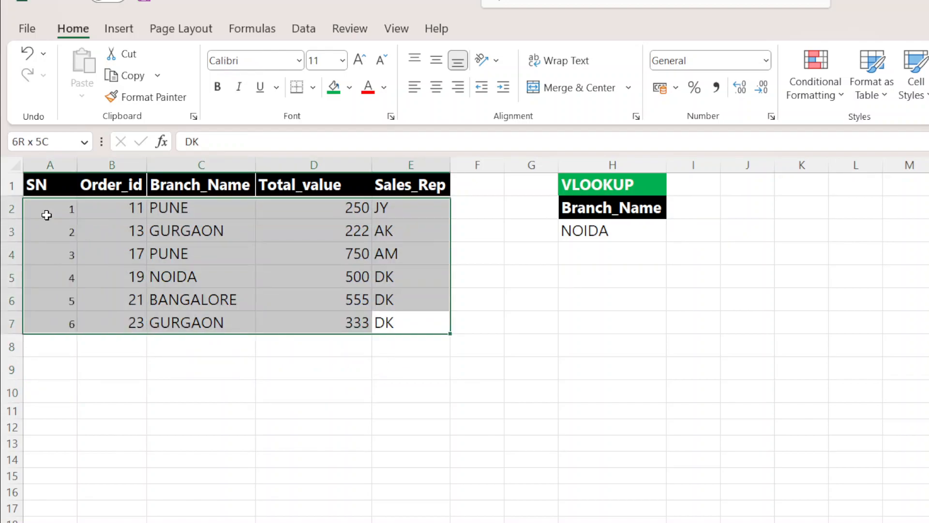
{"action": "key", "text": "ctrl+c"}
{"action": "left_click", "coordinate": [82, 343]}
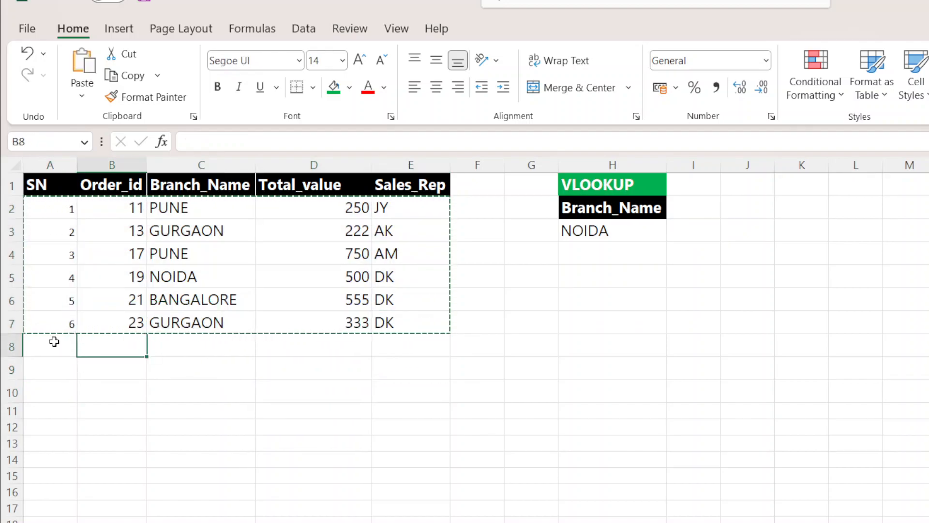
{"action": "left_click", "coordinate": [317, 448]}
{"action": "key", "text": "Escape"}
{"action": "left_click", "coordinate": [273, 384]}
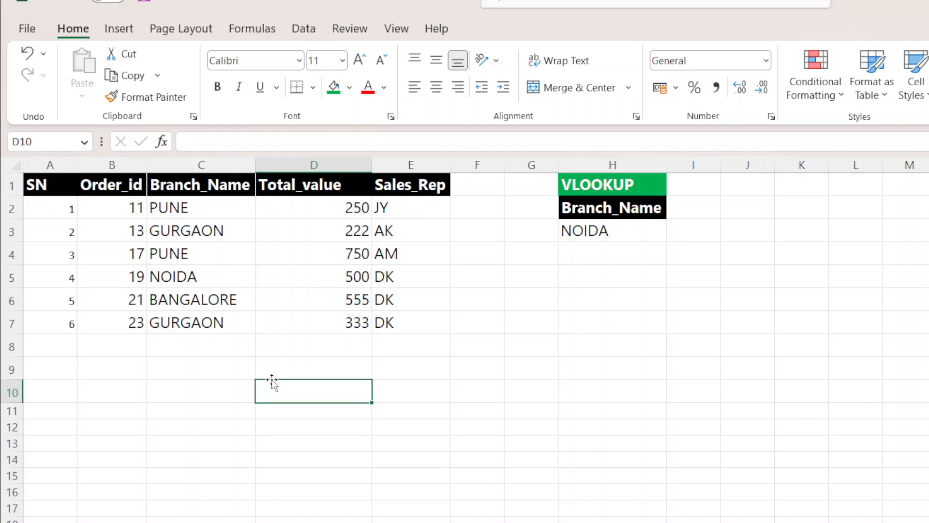
{"action": "left_click_drag", "start_coordinate": [99, 186], "coordinate": [430, 185]}
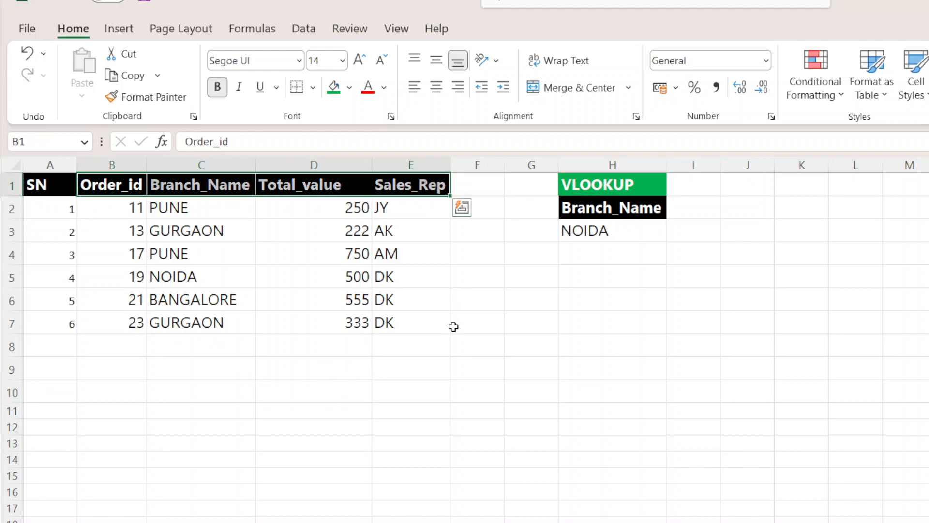
{"action": "left_click", "coordinate": [415, 307]}
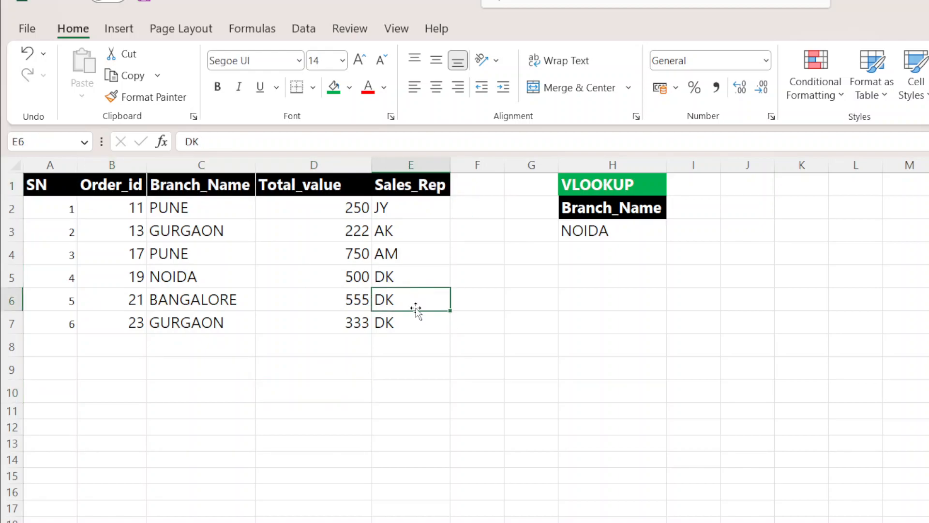
{"action": "left_click", "coordinate": [623, 211]}
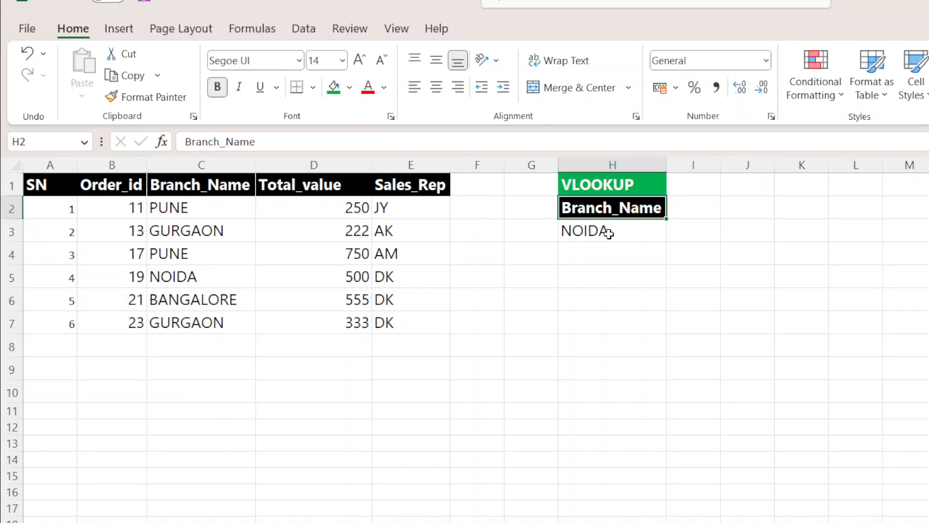
Widen column H, which holds the VLOOKUP heading, to about one and a half times its width.
{"action": "left_click", "coordinate": [609, 236]}
{"action": "left_click_drag", "start_coordinate": [666, 165], "coordinate": [723, 165]}
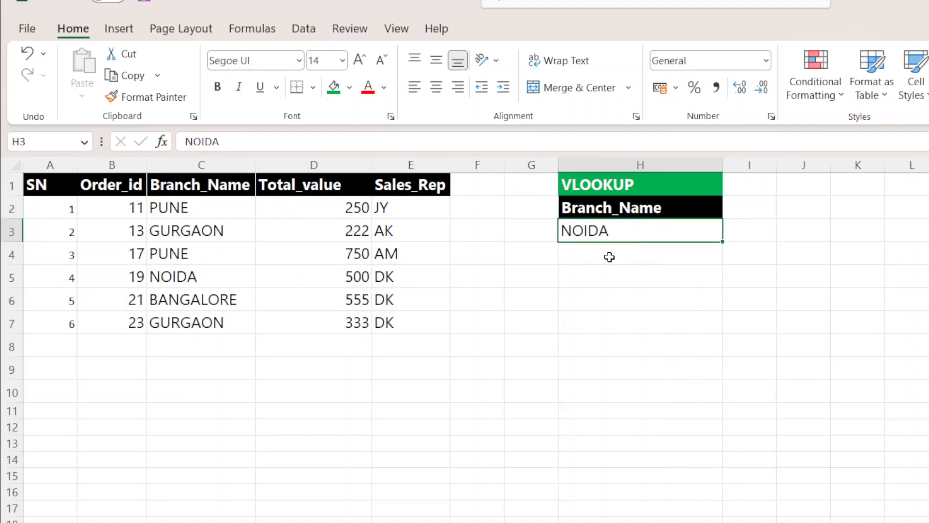
{"action": "left_click", "coordinate": [608, 251]}
{"action": "left_click", "coordinate": [623, 228]}
{"action": "left_click", "coordinate": [351, 276]}
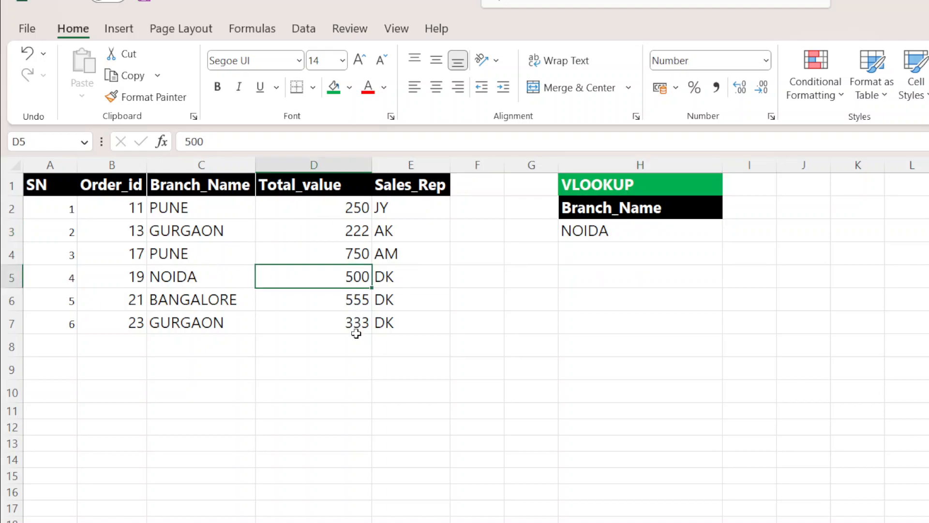
{"action": "left_click", "coordinate": [579, 230]}
{"action": "left_click", "coordinate": [579, 182]}
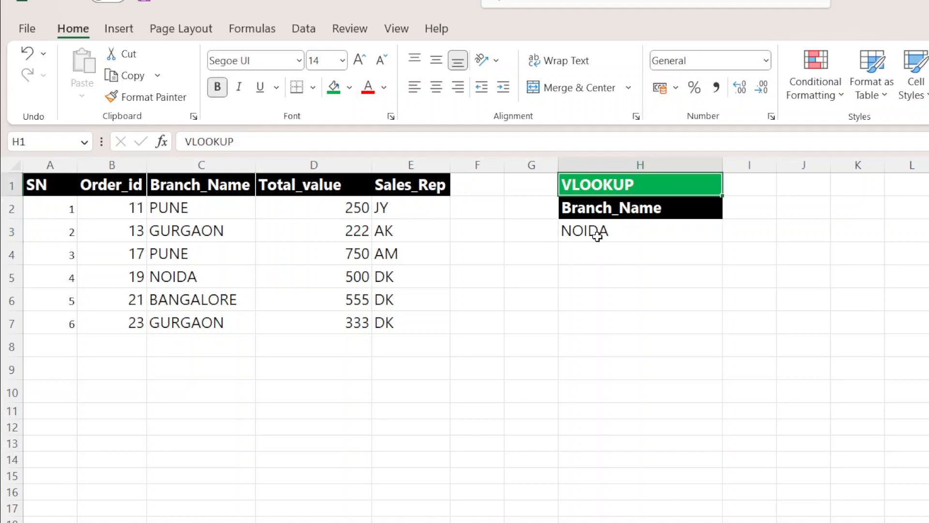
{"action": "left_click", "coordinate": [585, 340]}
{"action": "left_click", "coordinate": [240, 317]}
{"action": "left_click", "coordinate": [575, 298]}
{"action": "left_click", "coordinate": [585, 154]}
{"action": "left_click", "coordinate": [443, 155]}
{"action": "left_click", "coordinate": [297, 156]}
{"action": "left_click", "coordinate": [626, 282]}
{"action": "left_click", "coordinate": [11, 279]}
{"action": "left_click", "coordinate": [415, 385]}
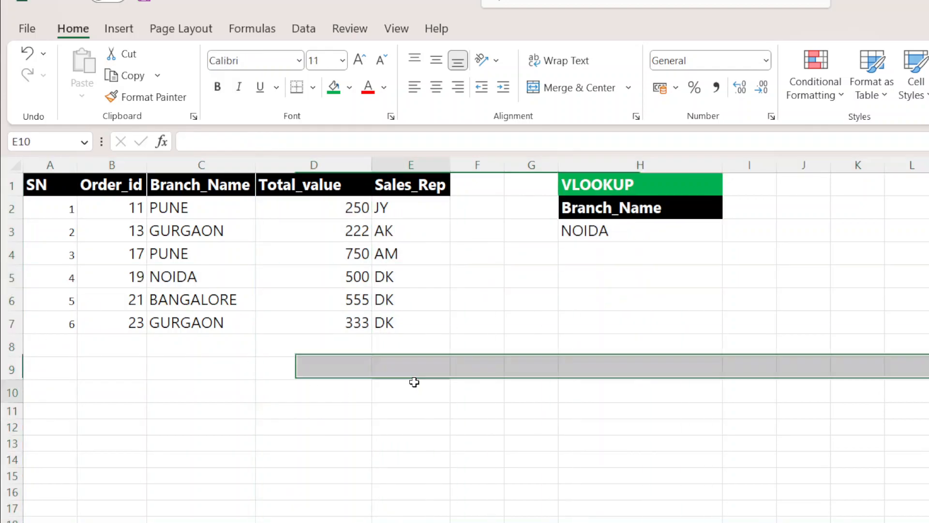
{"action": "left_click", "coordinate": [186, 394]}
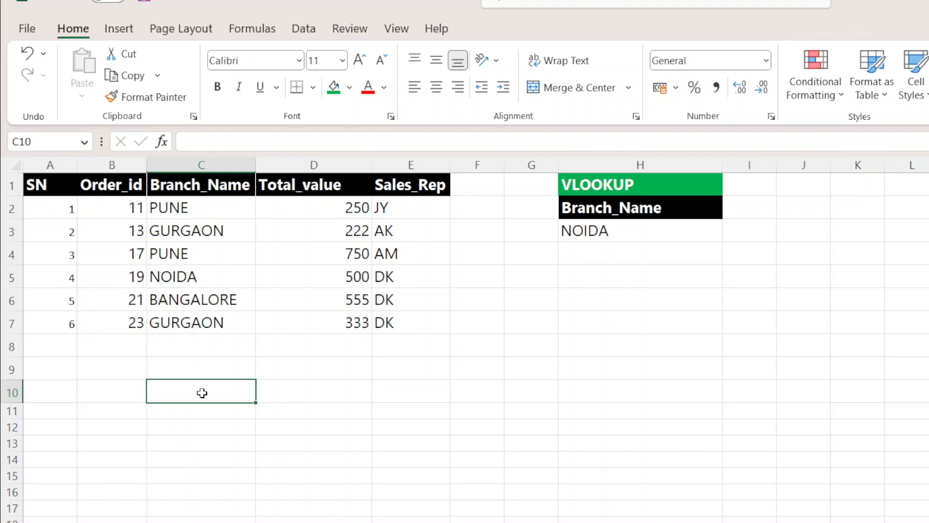
{"action": "left_click", "coordinate": [189, 300]}
{"action": "left_click", "coordinate": [190, 410]}
{"action": "left_click", "coordinate": [194, 282]}
{"action": "left_click", "coordinate": [200, 358]}
{"action": "left_click", "coordinate": [196, 302]}
{"action": "left_click", "coordinate": [201, 411]}
{"action": "left_click", "coordinate": [201, 300]}
{"action": "left_click", "coordinate": [595, 192]}
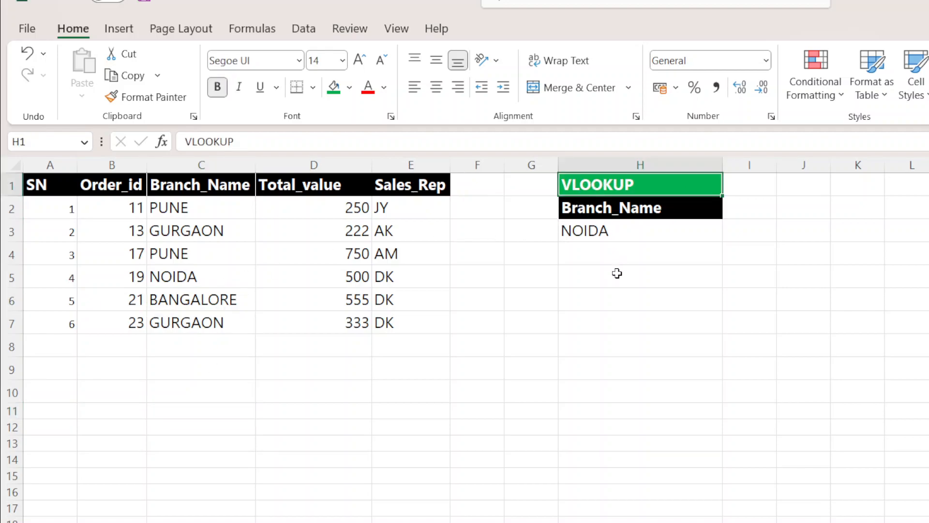
{"action": "left_click", "coordinate": [608, 305]}
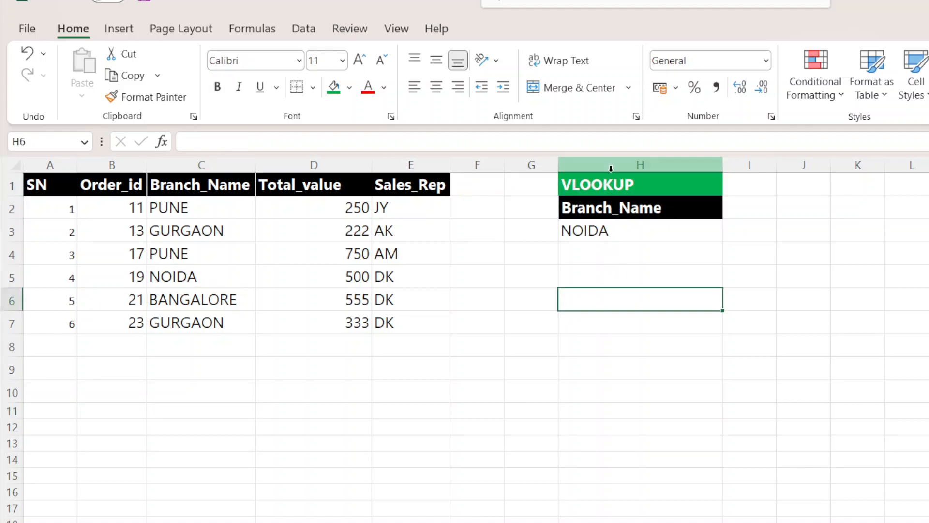
{"action": "left_click", "coordinate": [610, 165]}
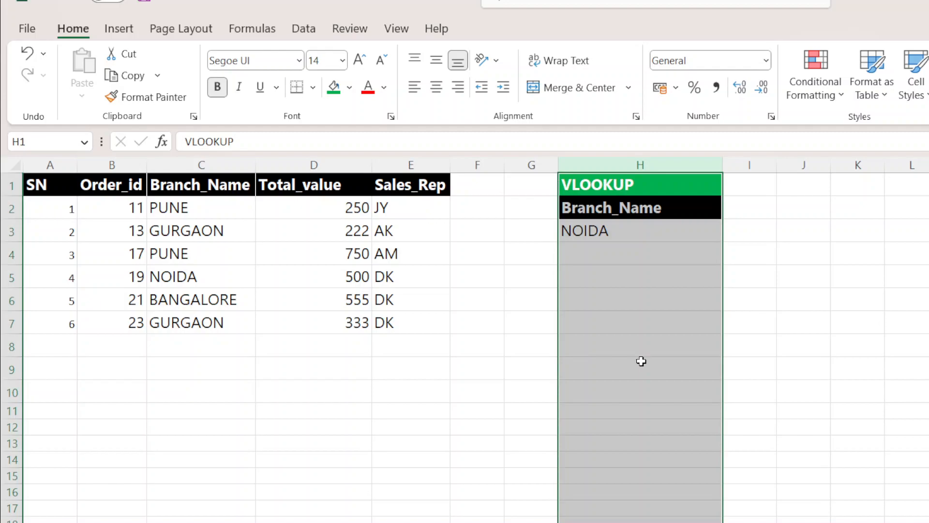
{"action": "left_click", "coordinate": [42, 163]}
{"action": "left_click", "coordinate": [201, 165]}
{"action": "left_click", "coordinate": [315, 164]}
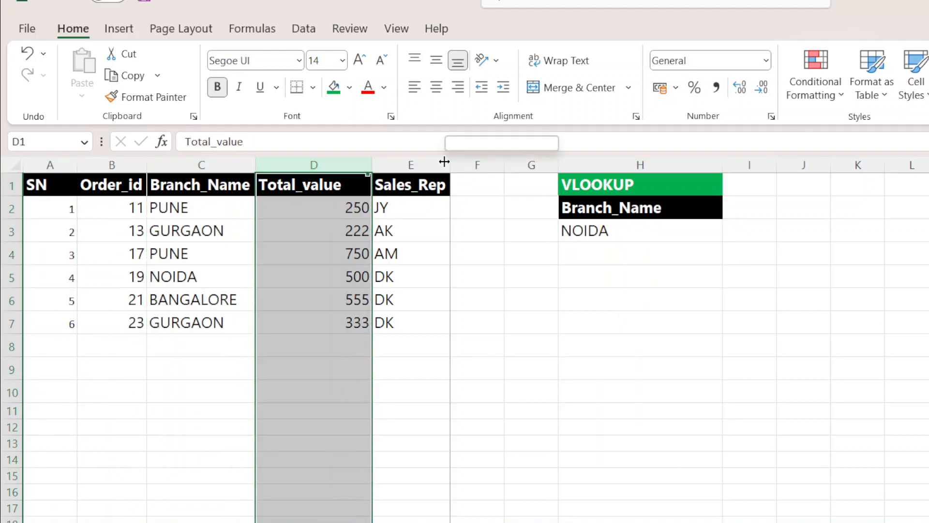
{"action": "left_click", "coordinate": [564, 324]}
{"action": "left_click_drag", "start_coordinate": [630, 245], "coordinate": [638, 232]}
Widen column I to about two and a half times its width, with cell I3 selected.
{"action": "left_click", "coordinate": [713, 273]}
{"action": "left_click", "coordinate": [749, 232]}
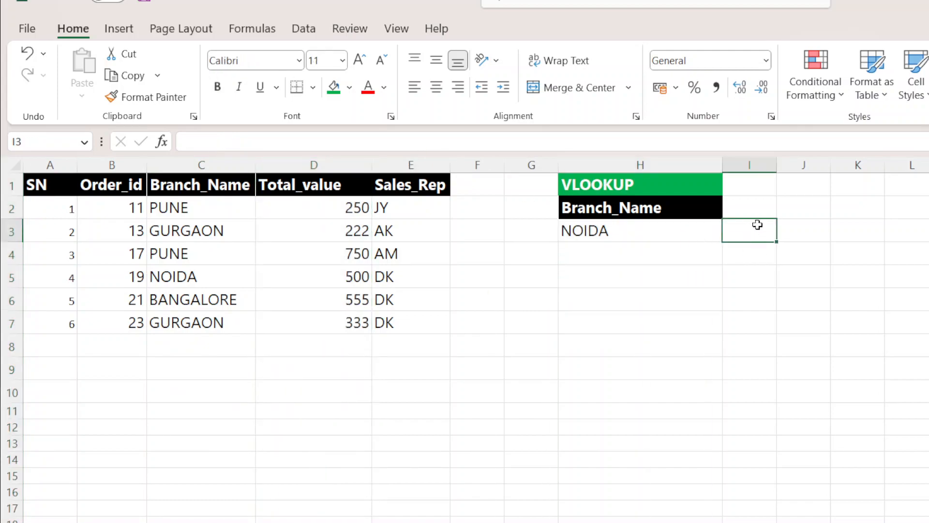
{"action": "left_click_drag", "start_coordinate": [776, 164], "coordinate": [866, 161]}
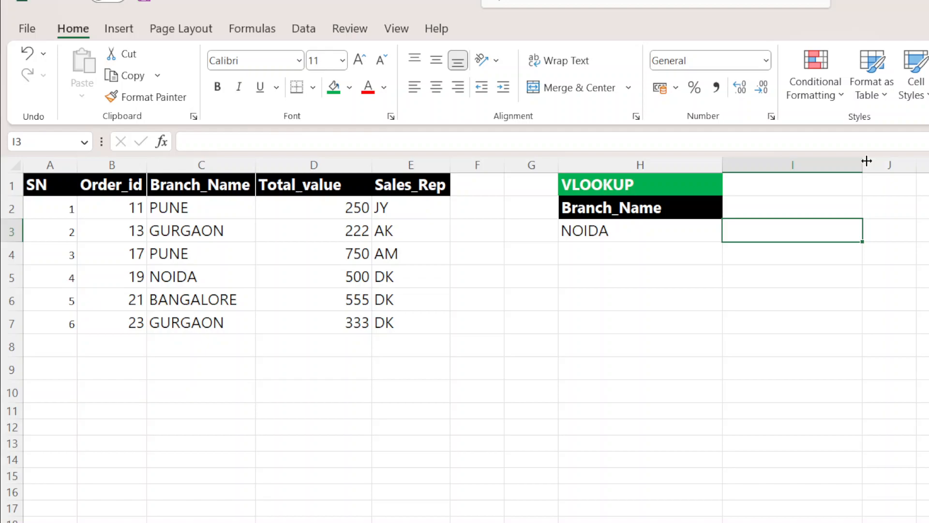
{"action": "type", "text": "="}
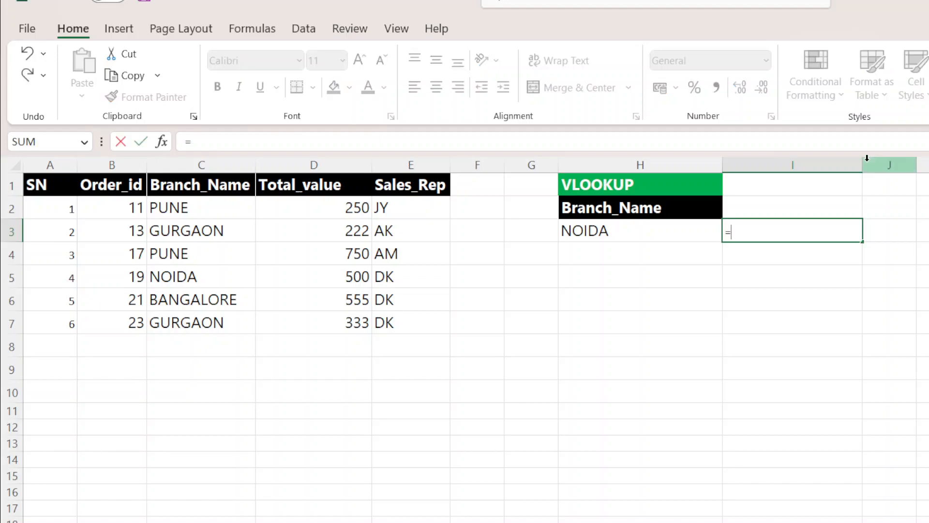
{"action": "type", "text": "v"}
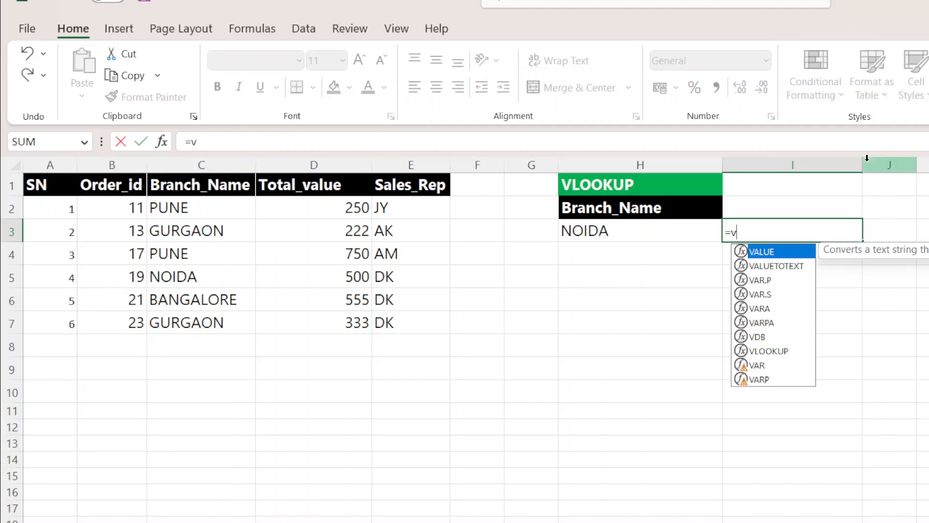
{"action": "type", "text": "lookup("}
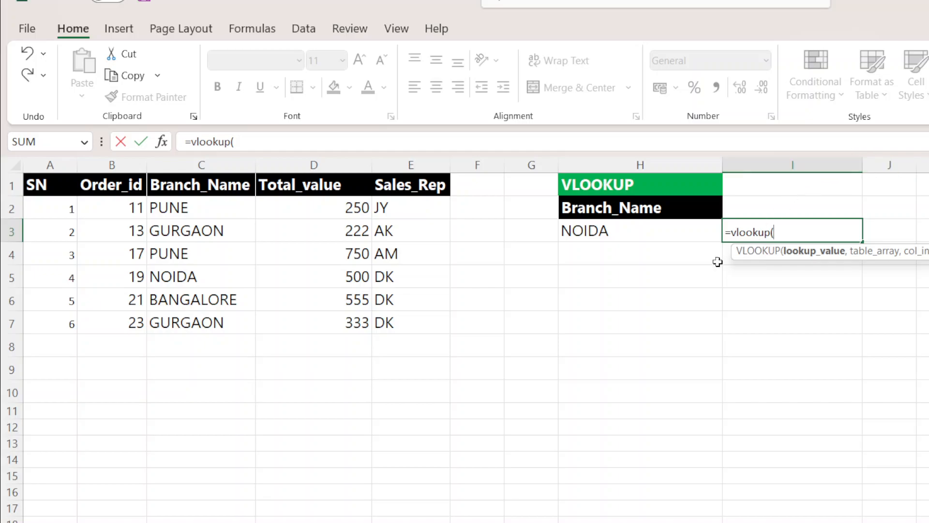
{"action": "key", "text": "Escape"}
Copy the branch name BANGALORE from the Branch_Name column into cell H4, below NOIDA.
{"action": "left_click", "coordinate": [639, 280]}
{"action": "left_click", "coordinate": [188, 298]}
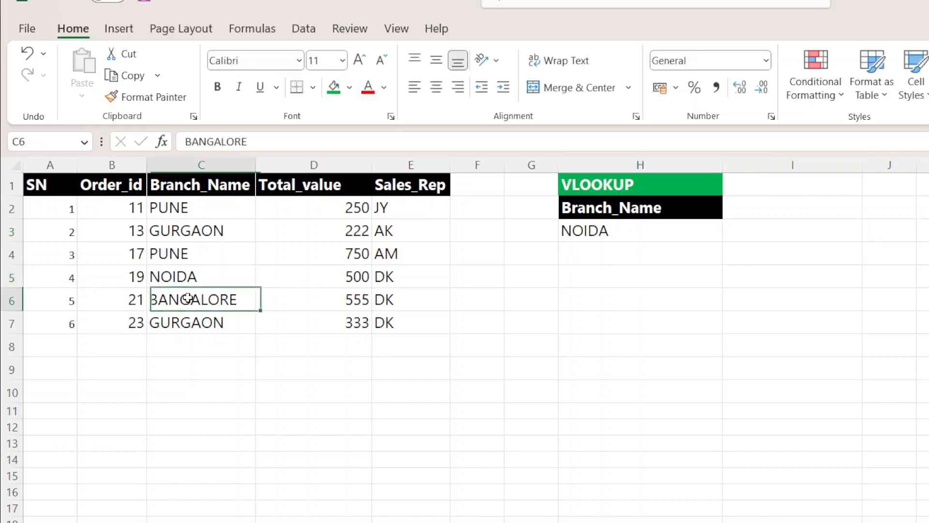
{"action": "key", "text": "ctrl+c"}
{"action": "left_click", "coordinate": [582, 254]}
{"action": "key", "text": "ctrl+v"}
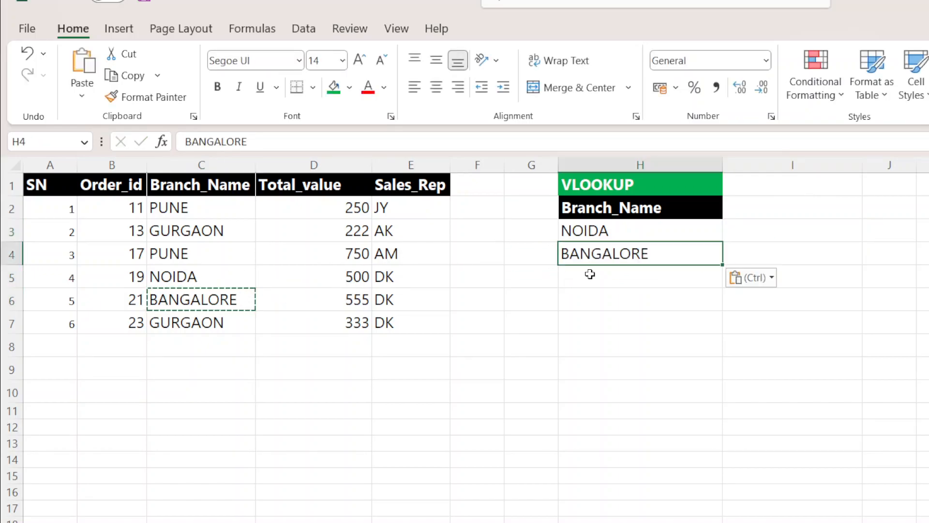
{"action": "key", "text": "Escape"}
Start a VLOOKUP formula in cell I3 with H3 as the lookup value.
{"action": "left_click", "coordinate": [758, 230]}
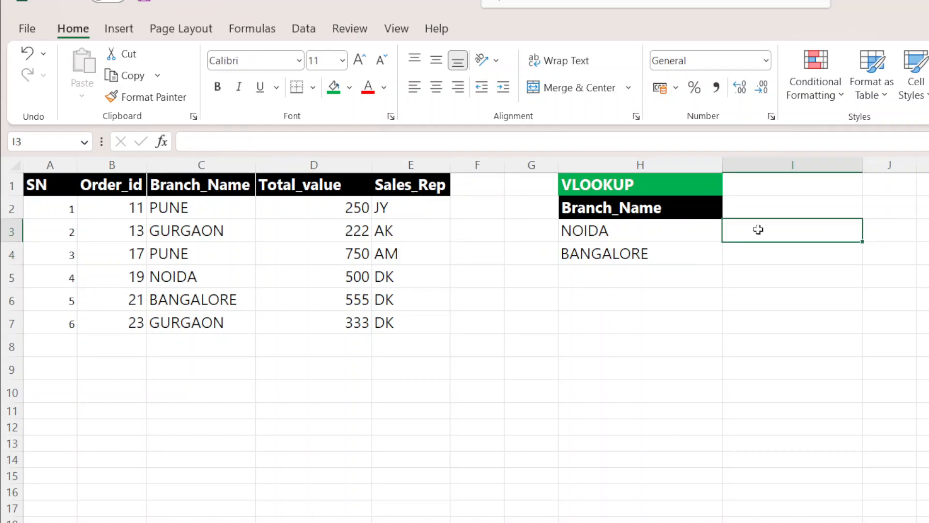
{"action": "type", "text": "=vl"}
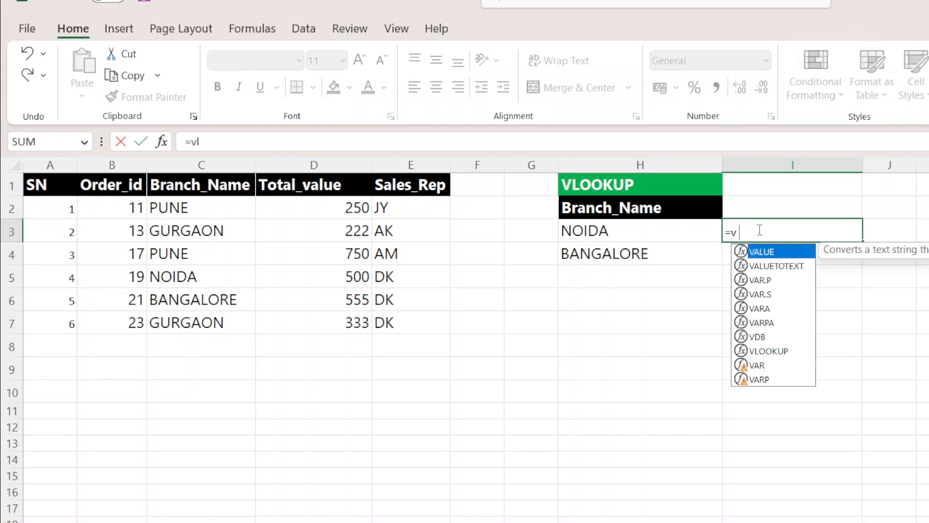
{"action": "type", "text": "ookup"}
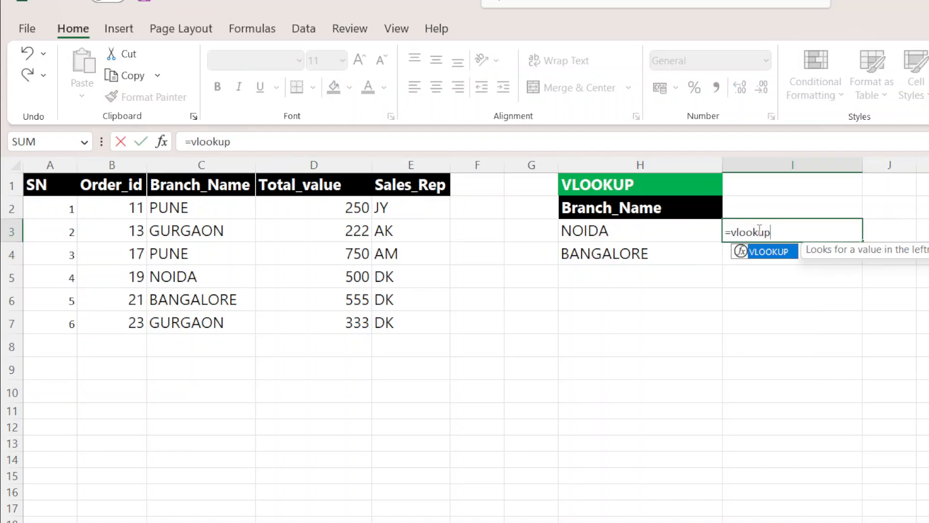
{"action": "type", "text": "("}
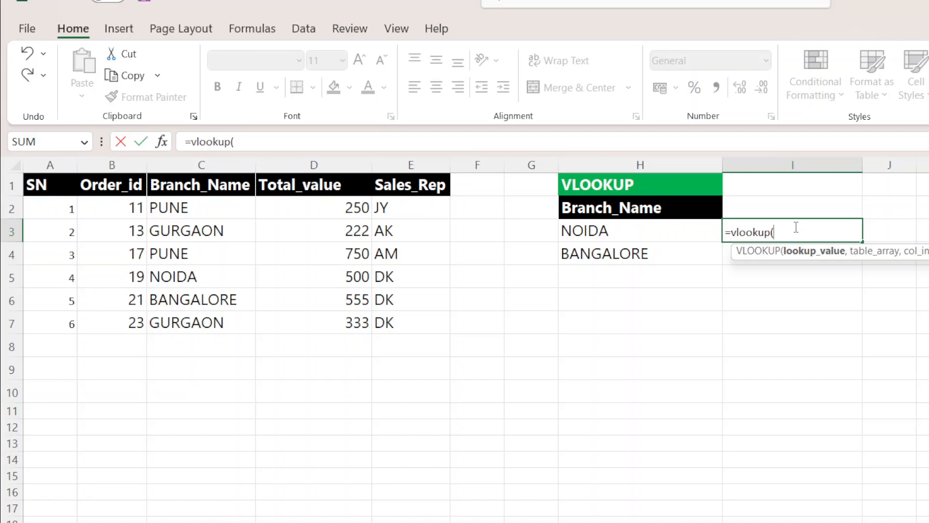
{"action": "left_click", "coordinate": [595, 231]}
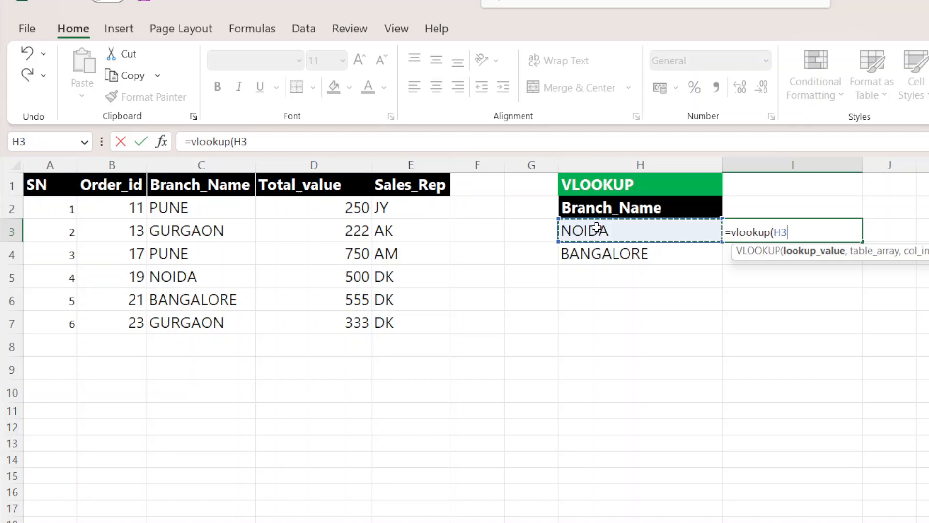
{"action": "type", "text": ","}
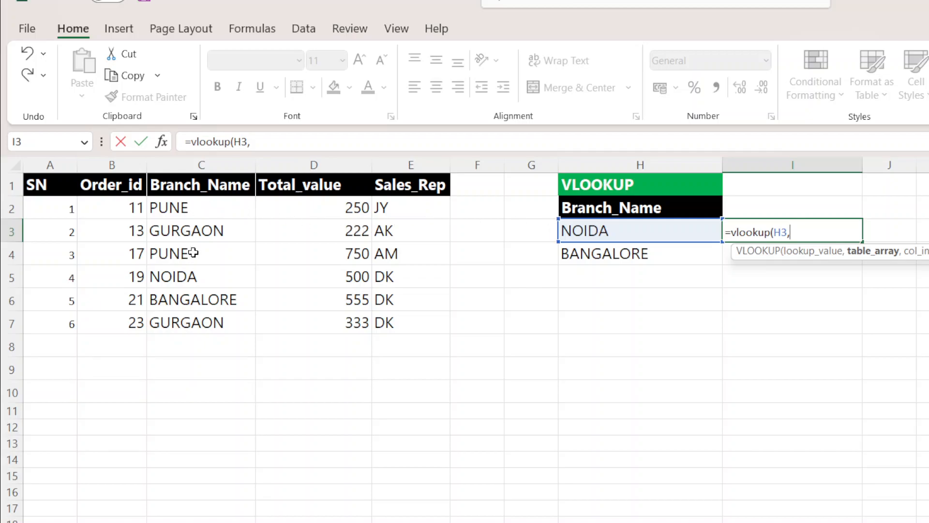
Give the VLOOKUP formula the branch names as its table array, with the absolute reference $C$2:$C$7.
{"action": "left_click", "coordinate": [189, 205]}
{"action": "left_click_drag", "start_coordinate": [189, 205], "coordinate": [194, 321]}
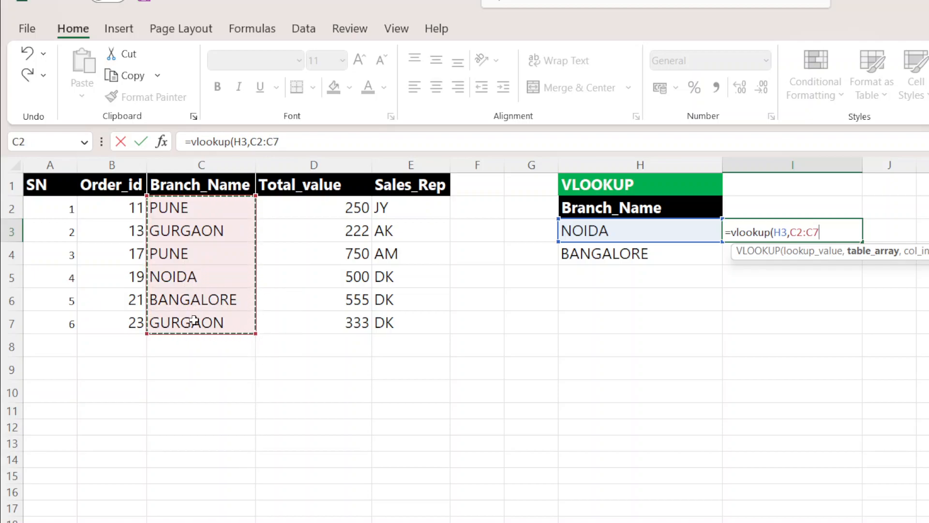
{"action": "key", "text": "F4"}
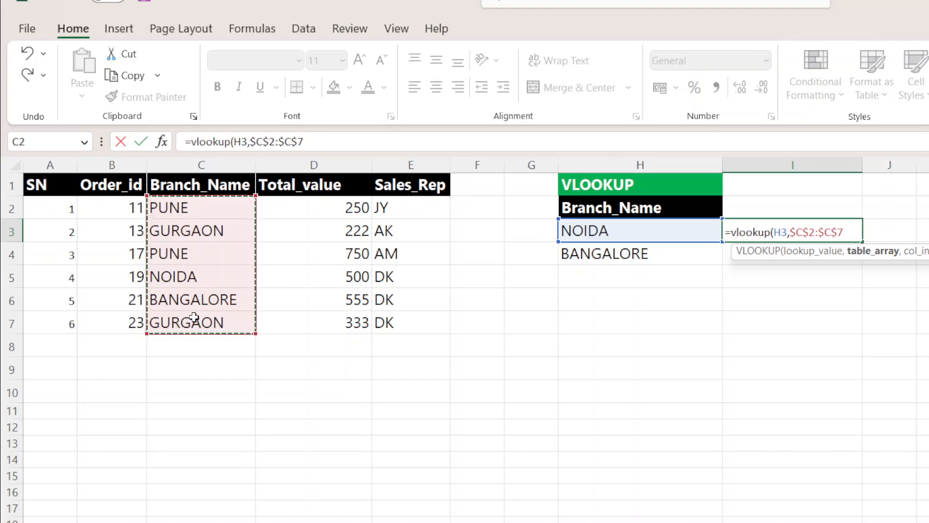
Complete the VLOOKUP formula in I3 with column index 1 and exact match 0.
{"action": "type", "text": "1,0"}
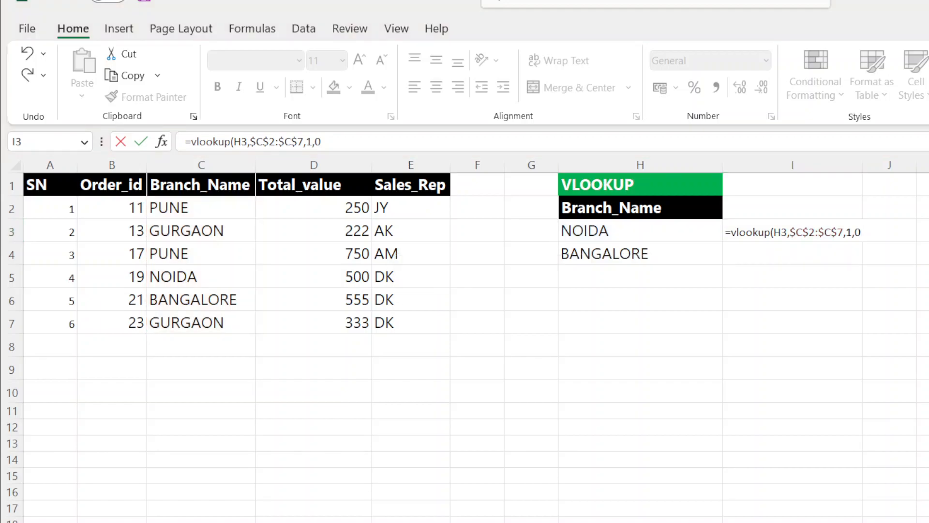
{"action": "left_click", "coordinate": [835, 231]}
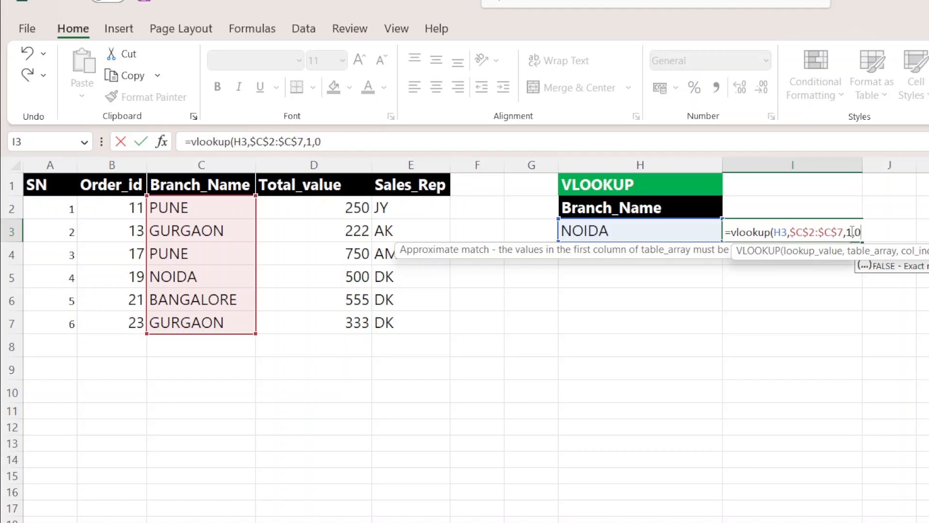
{"action": "double_click", "coordinate": [848, 232]}
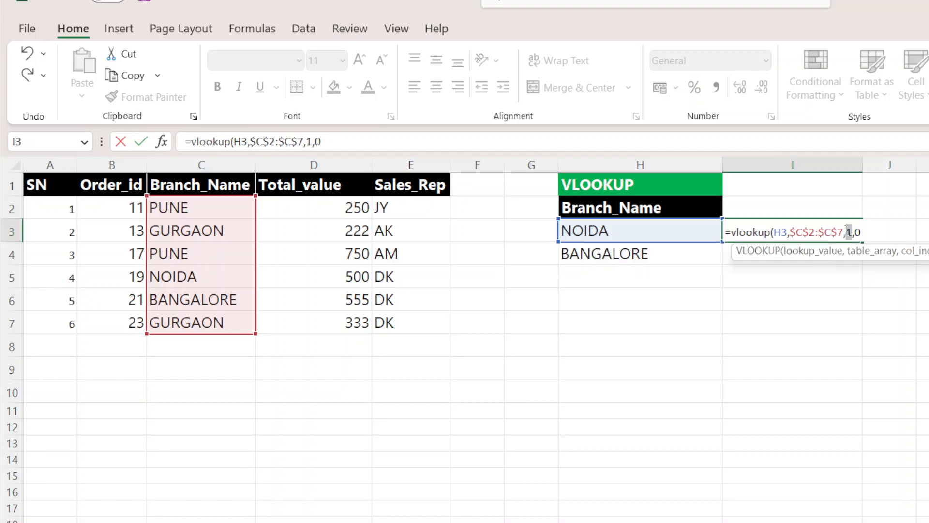
{"action": "left_click", "coordinate": [861, 232]}
{"action": "type", "text": ")"}
{"action": "key", "text": "Return"}
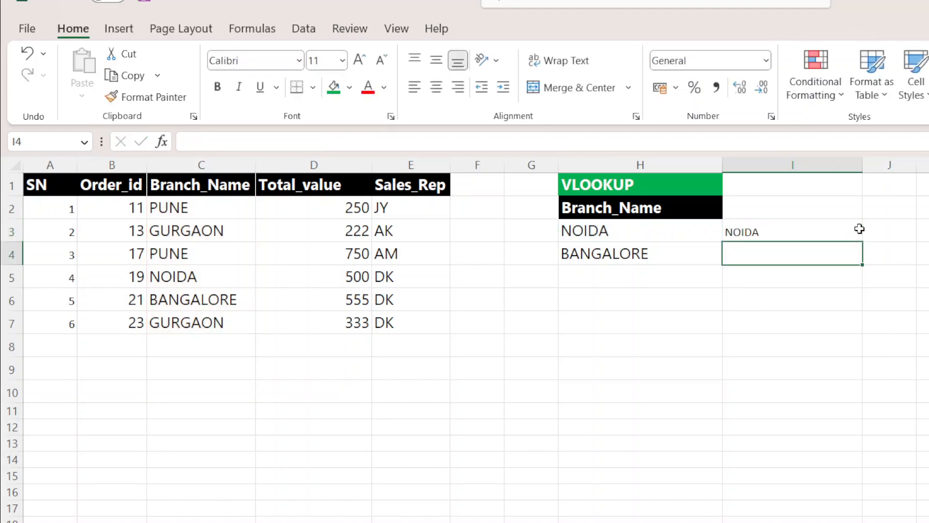
Copy the VLOOKUP formula from I3 down to I4 for the second branch.
{"action": "left_click", "coordinate": [859, 228]}
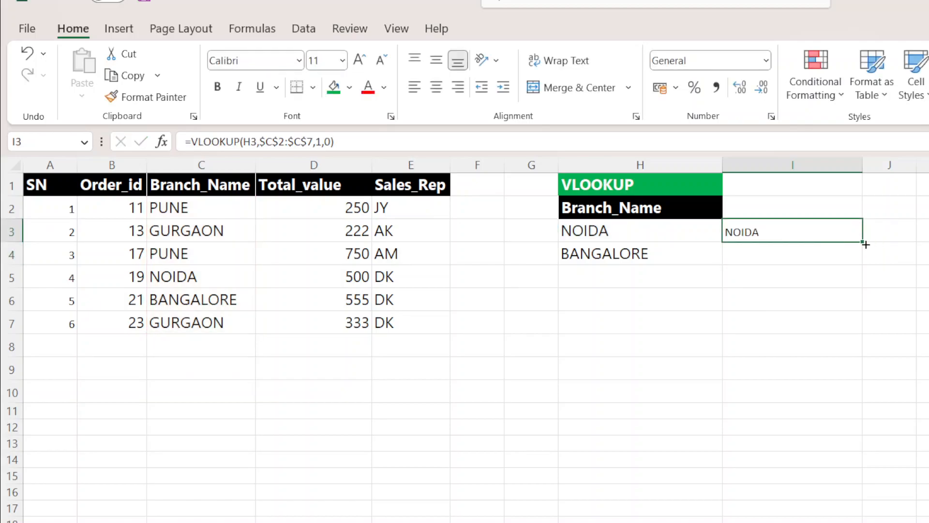
{"action": "left_click_drag", "start_coordinate": [862, 241], "coordinate": [859, 261]}
{"action": "left_click", "coordinate": [793, 284]}
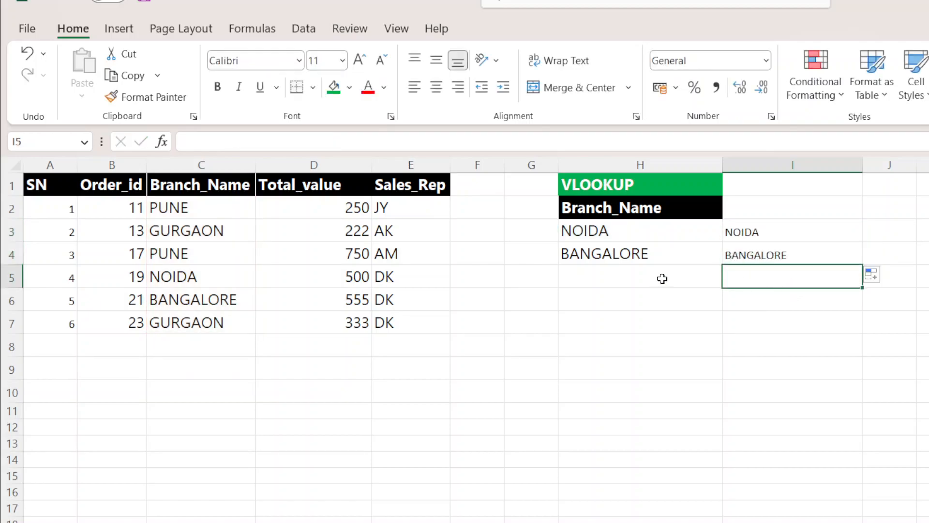
{"action": "left_click", "coordinate": [628, 259]}
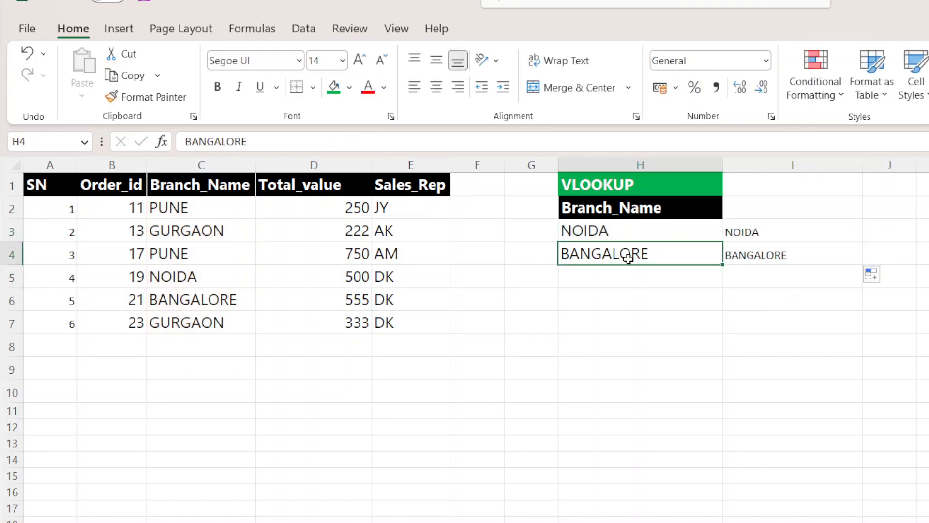
Enter the branch name NAGPUR in cell H5, below BANGALORE.
{"action": "left_click", "coordinate": [610, 276]}
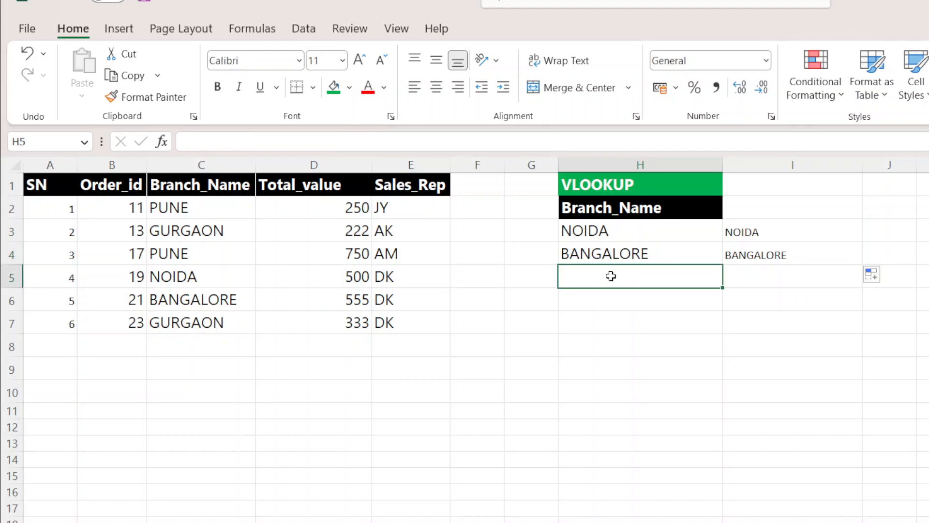
{"action": "type", "text": "CH"}
{"action": "key", "text": "BackSpace"}
{"action": "key", "text": "BackSpace"}
{"action": "type", "text": "NG"}
{"action": "key", "text": "BackSpace"}
{"action": "type", "text": "AGPUR"}
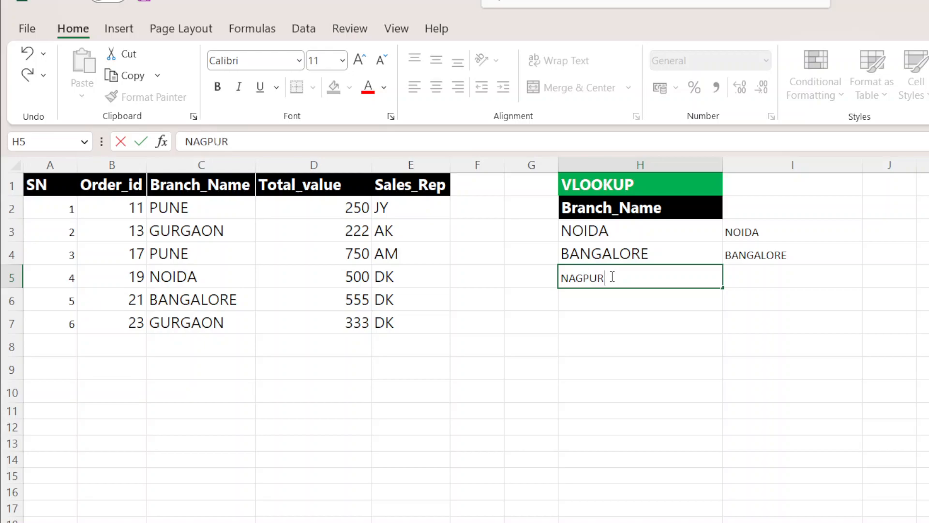
{"action": "key", "text": "Return"}
Copy the formatting of the BANGALORE cell H4 to the NAGPUR cell H5.
{"action": "left_click", "coordinate": [615, 254]}
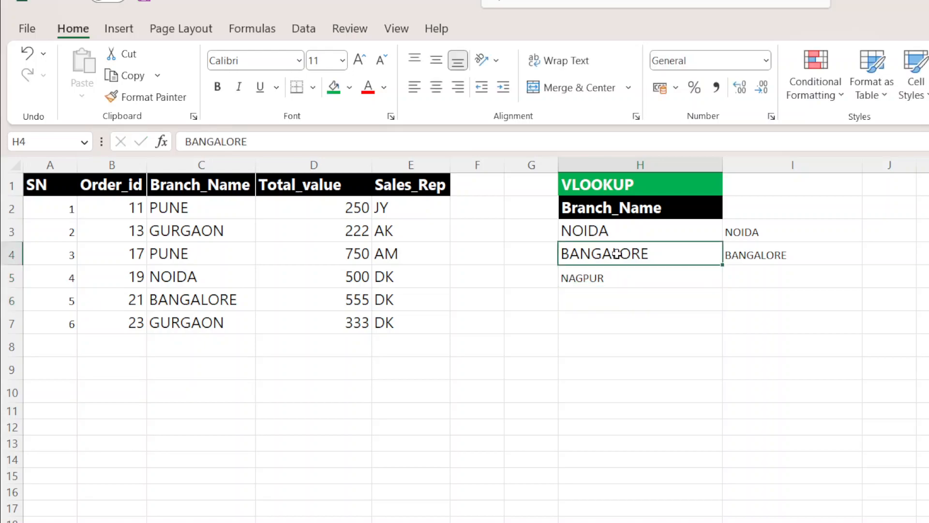
{"action": "left_click", "coordinate": [116, 96]}
{"action": "left_click", "coordinate": [581, 286]}
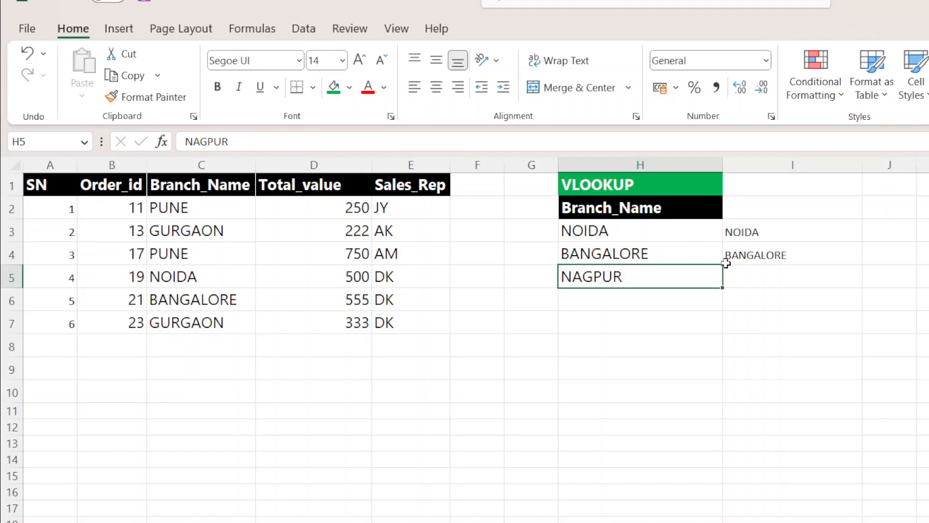
Copy the VLOOKUP formula from I4 down to I5 for NAGPUR.
{"action": "left_click", "coordinate": [830, 262]}
{"action": "left_click_drag", "start_coordinate": [856, 278], "coordinate": [854, 286]}
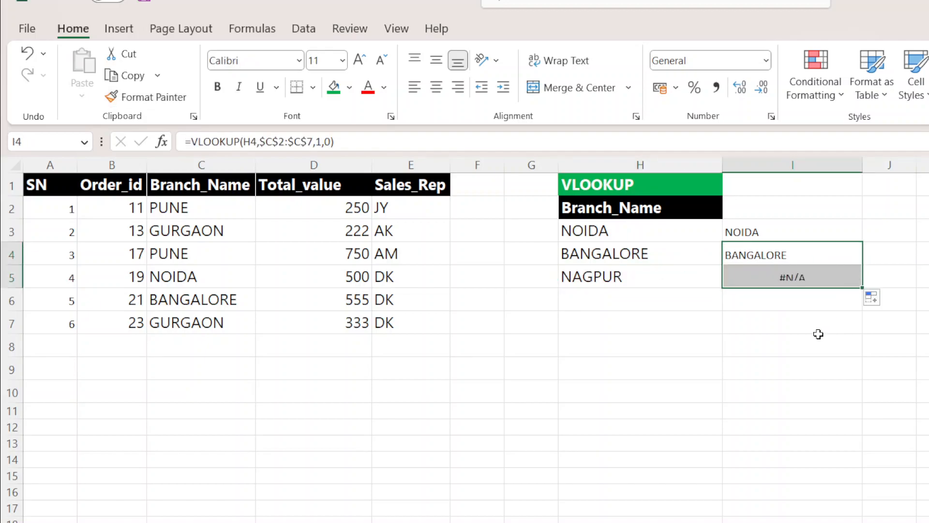
{"action": "left_click", "coordinate": [818, 341]}
Examine the lookup results in I3:I5 against their branches and the Branch_Name column of the orders table.
{"action": "left_click", "coordinate": [782, 273]}
{"action": "left_click", "coordinate": [663, 285]}
{"action": "left_click", "coordinate": [749, 277]}
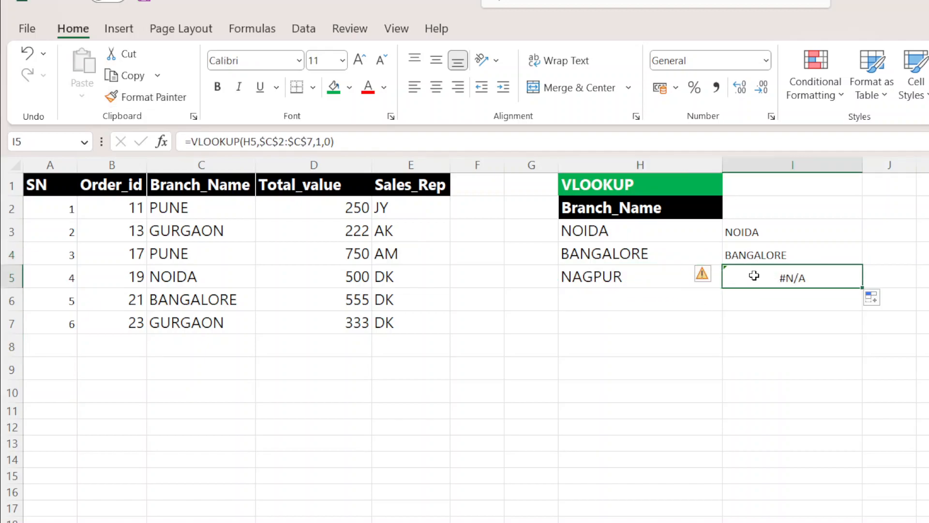
{"action": "left_click", "coordinate": [758, 231]}
{"action": "left_click_drag", "start_coordinate": [611, 229], "coordinate": [778, 279]}
{"action": "left_click", "coordinate": [741, 341]}
{"action": "left_click_drag", "start_coordinate": [626, 235], "coordinate": [759, 283]}
{"action": "left_click", "coordinate": [759, 322]}
{"action": "left_click", "coordinate": [740, 231]}
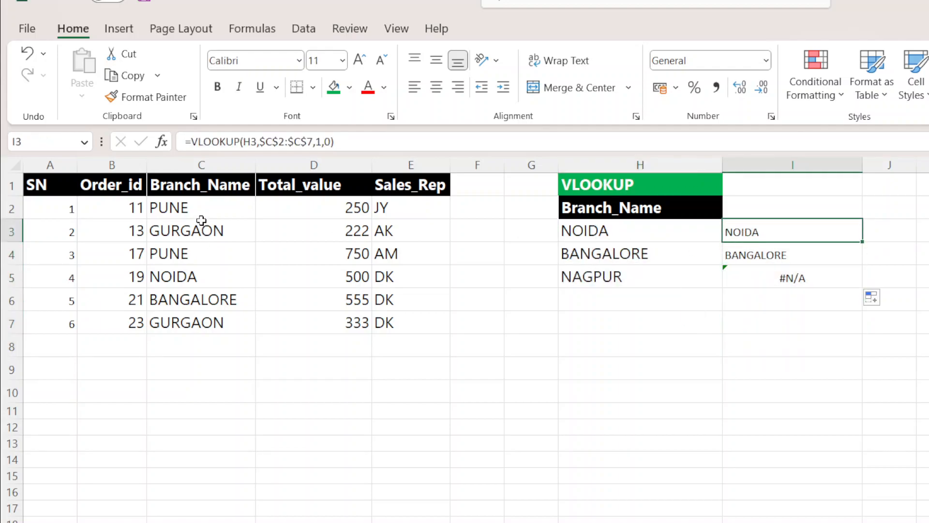
{"action": "left_click", "coordinate": [198, 261]}
{"action": "left_click", "coordinate": [199, 299]}
{"action": "left_click", "coordinate": [200, 279]}
{"action": "left_click", "coordinate": [201, 298]}
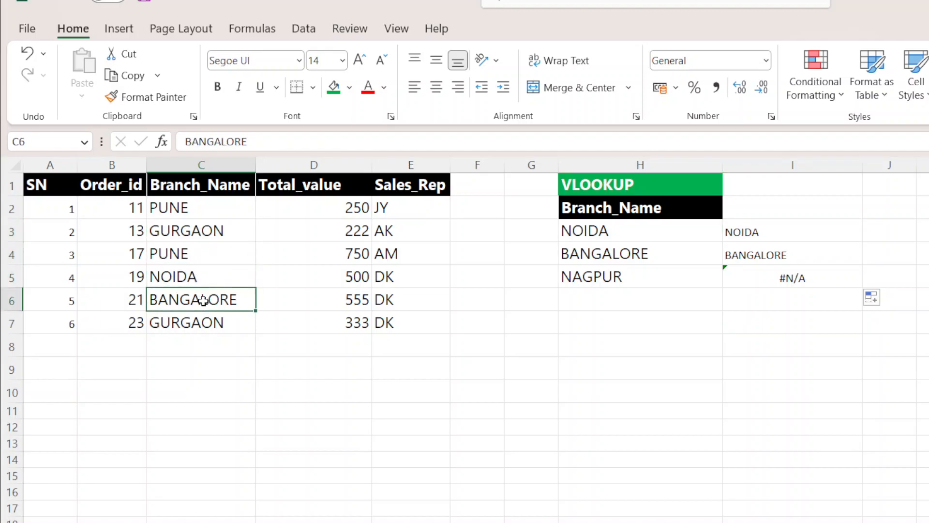
Set the column index of the VLOOKUP in I3 to 2 and copy the formula down to I5.
{"action": "left_click", "coordinate": [754, 237]}
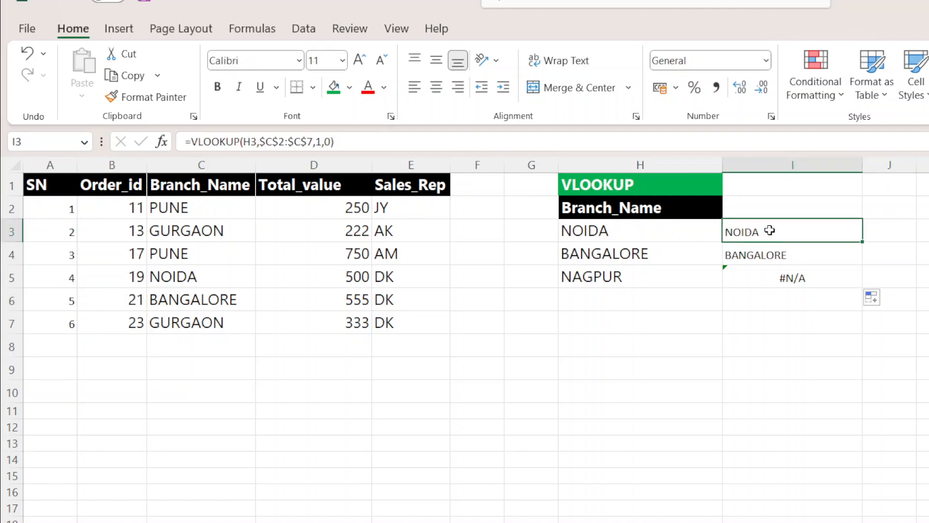
{"action": "double_click", "coordinate": [769, 231]}
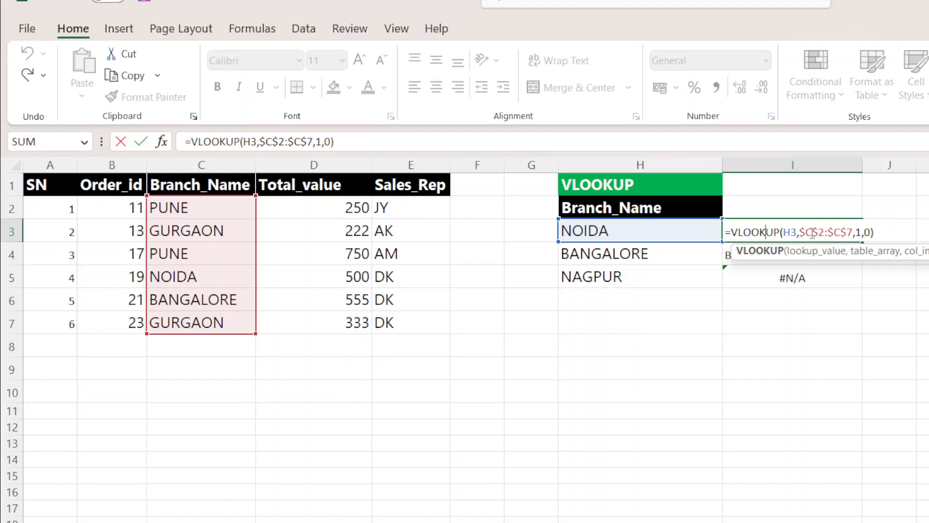
{"action": "left_click", "coordinate": [863, 232]}
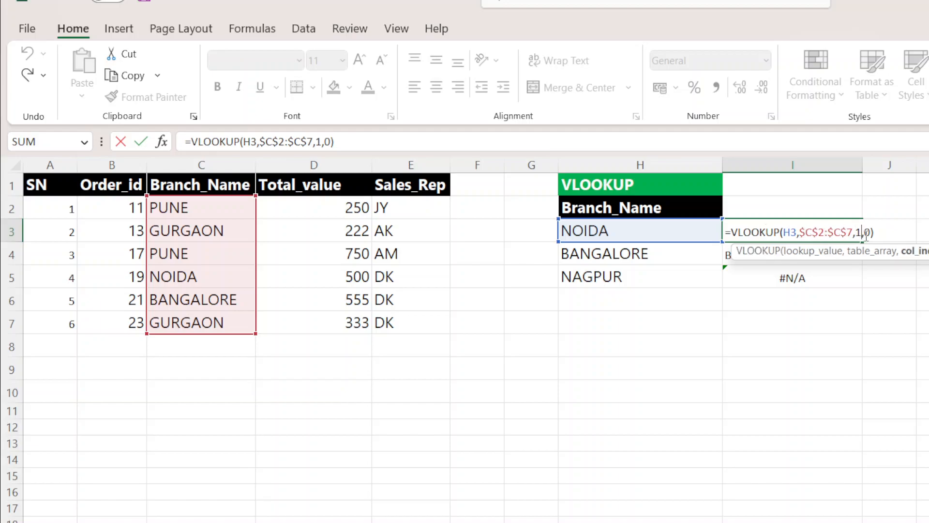
{"action": "key", "text": "BackSpace"}
{"action": "type", "text": "2"}
{"action": "key", "text": "Return"}
{"action": "left_click", "coordinate": [785, 226]}
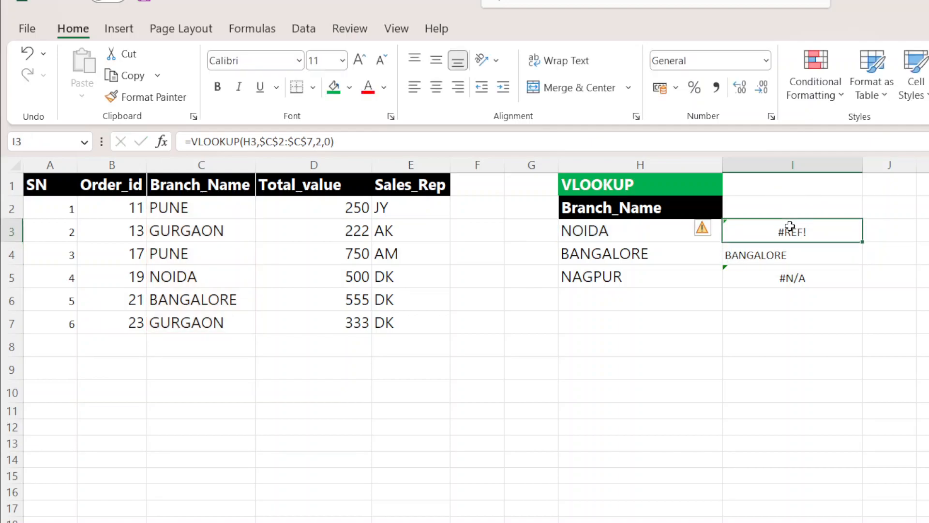
{"action": "double_click", "coordinate": [860, 242]}
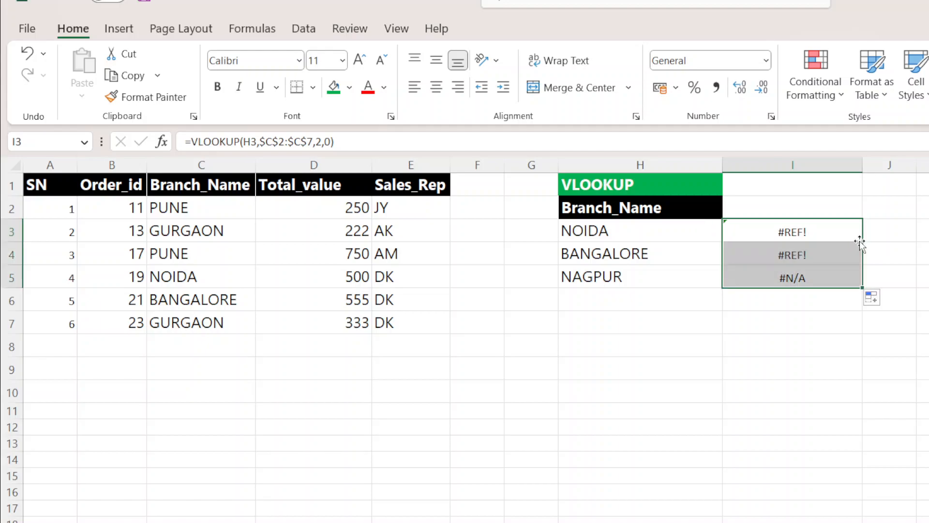
Replace the table array of the VLOOKUP in I3 with the Branch_Name and Total_value columns as $C$1:$D$7.
{"action": "double_click", "coordinate": [823, 232]}
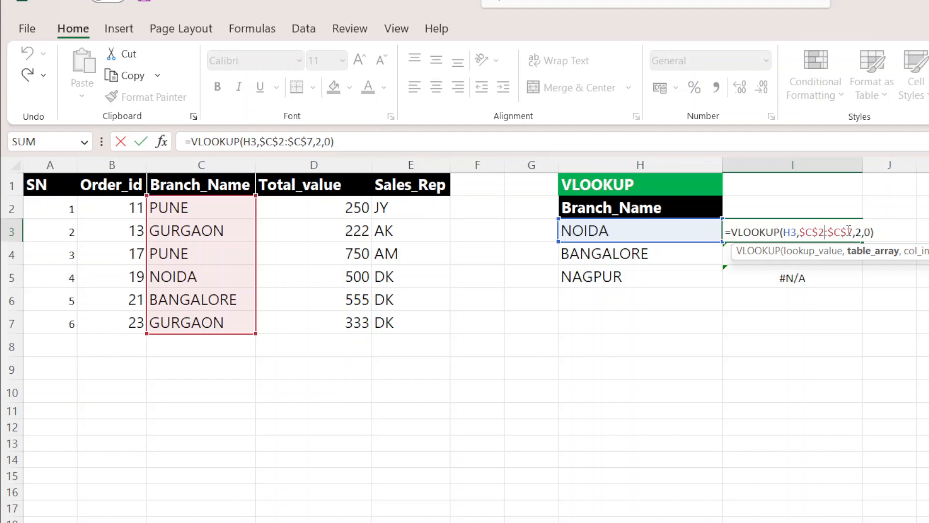
{"action": "left_click_drag", "start_coordinate": [851, 232], "coordinate": [803, 229]}
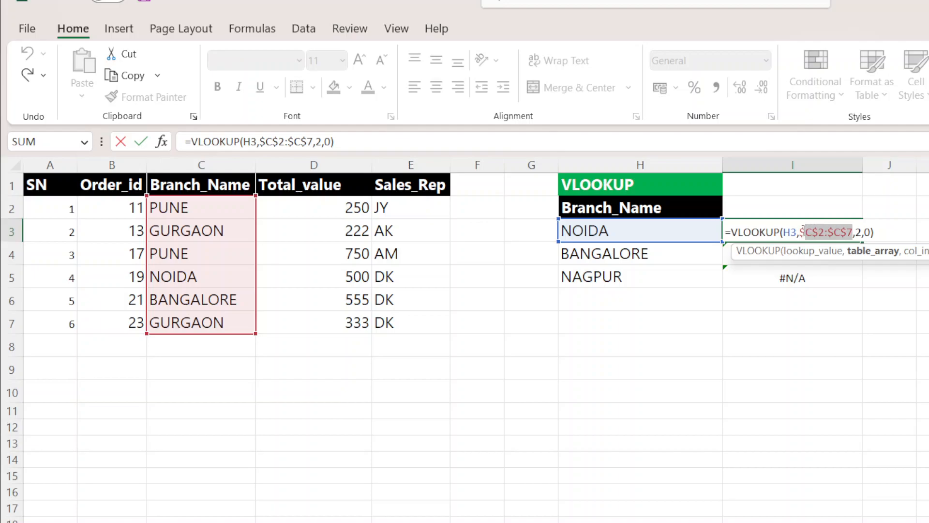
{"action": "key", "text": "BackSpace"}
{"action": "key", "text": "BackSpace"}
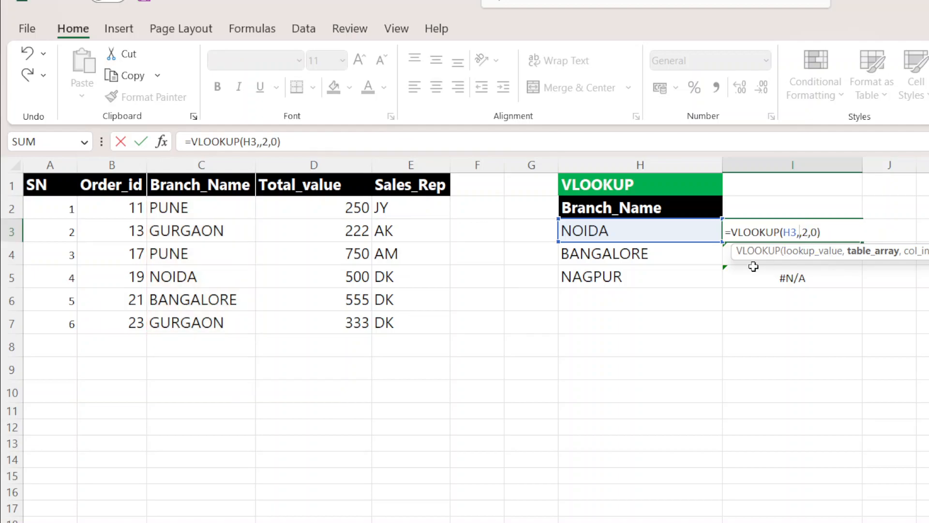
{"action": "left_click_drag", "start_coordinate": [166, 185], "coordinate": [292, 322]}
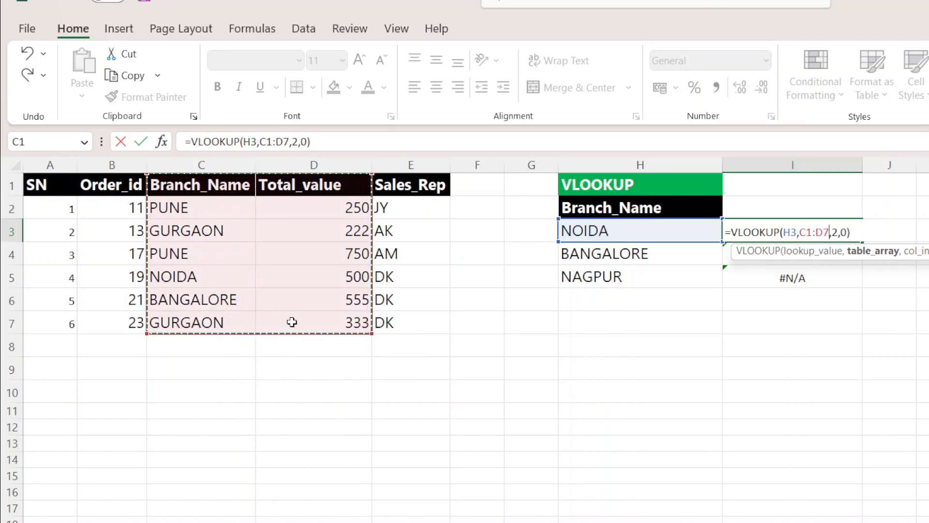
{"action": "key", "text": "F4"}
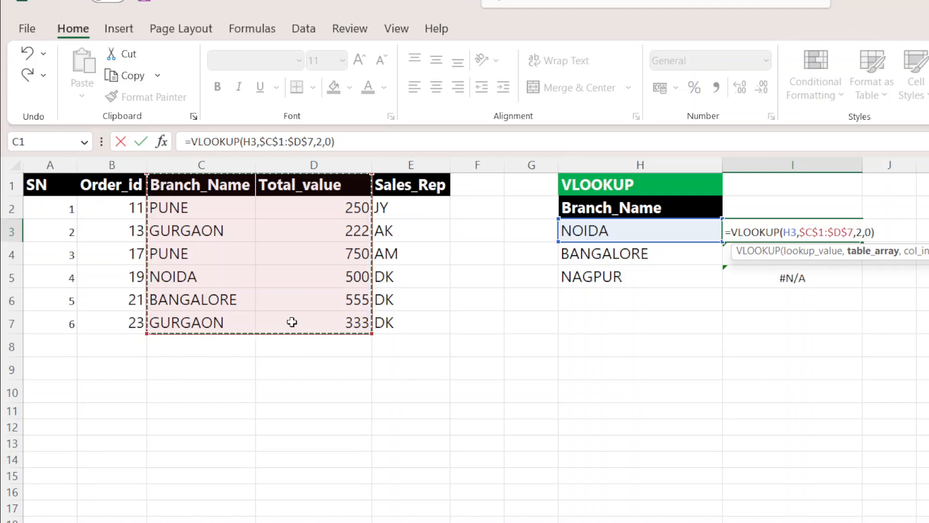
{"action": "key", "text": "Return"}
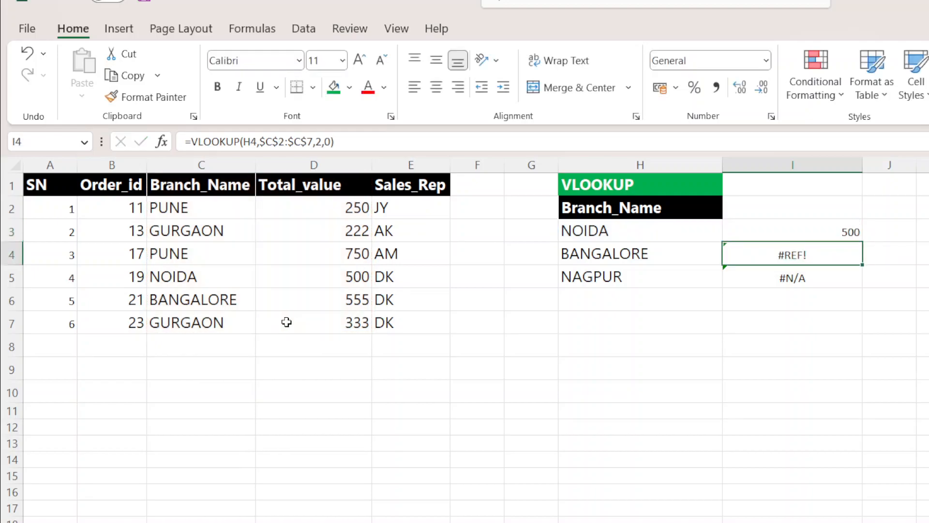
Copy the VLOOKUP formula with the two-column table array from I3 down to I5 and check the results.
{"action": "left_click", "coordinate": [833, 234]}
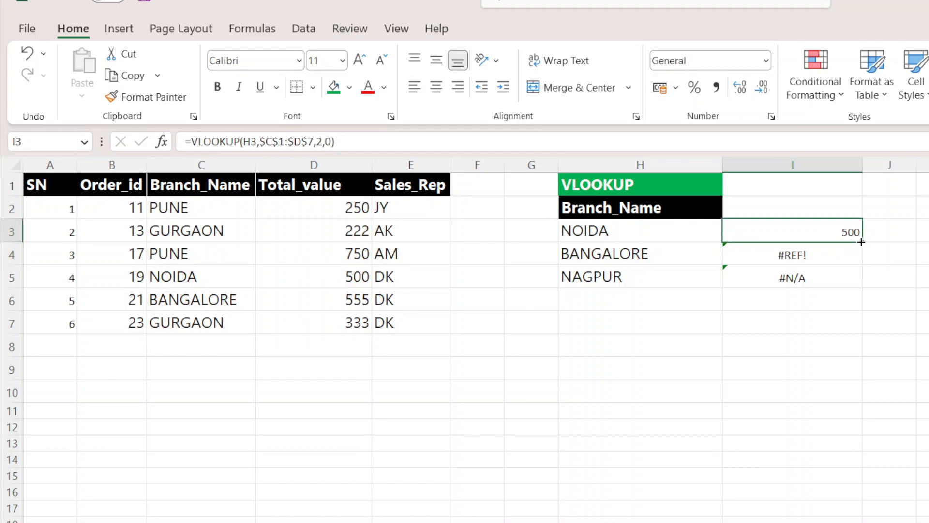
{"action": "left_click_drag", "start_coordinate": [861, 241], "coordinate": [861, 286]}
{"action": "left_click", "coordinate": [830, 327]}
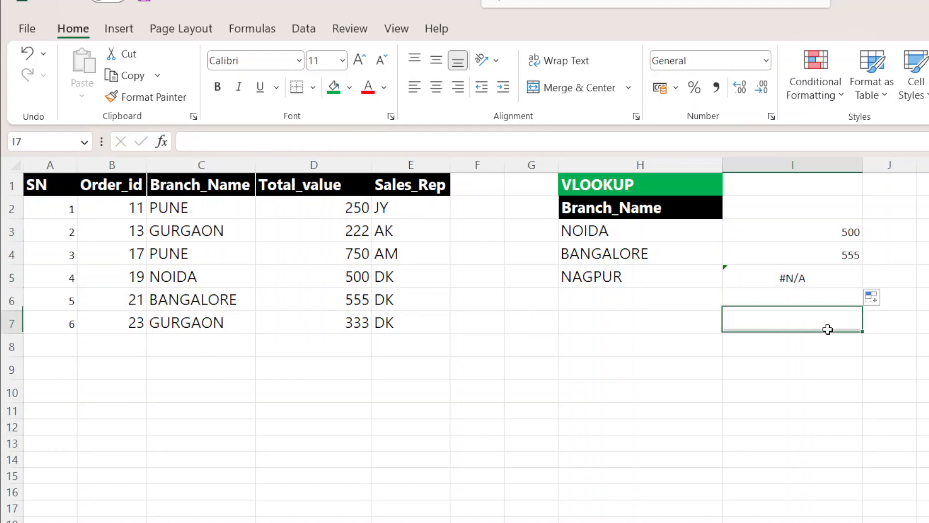
{"action": "left_click", "coordinate": [836, 255]}
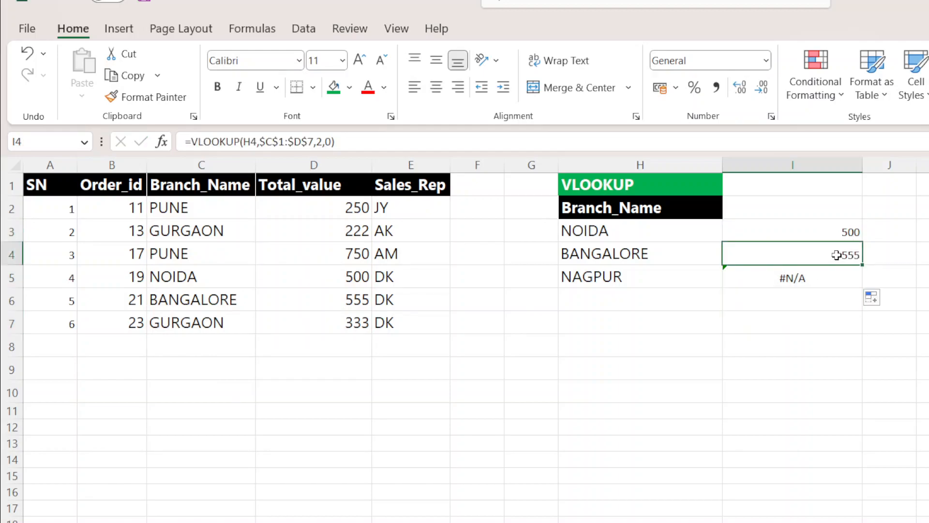
{"action": "left_click", "coordinate": [849, 228]}
{"action": "left_click_drag", "start_coordinate": [617, 235], "coordinate": [832, 280]}
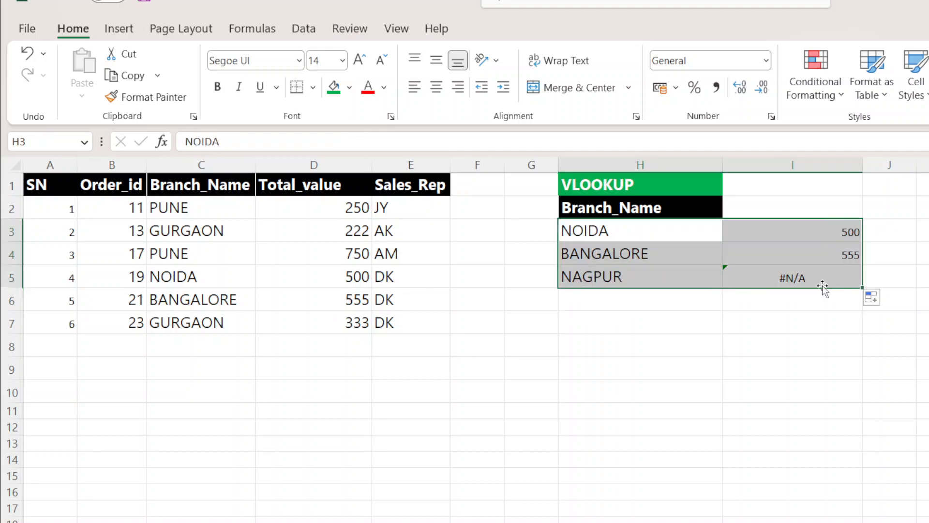
{"action": "left_click", "coordinate": [742, 332]}
{"action": "left_click", "coordinate": [643, 234]}
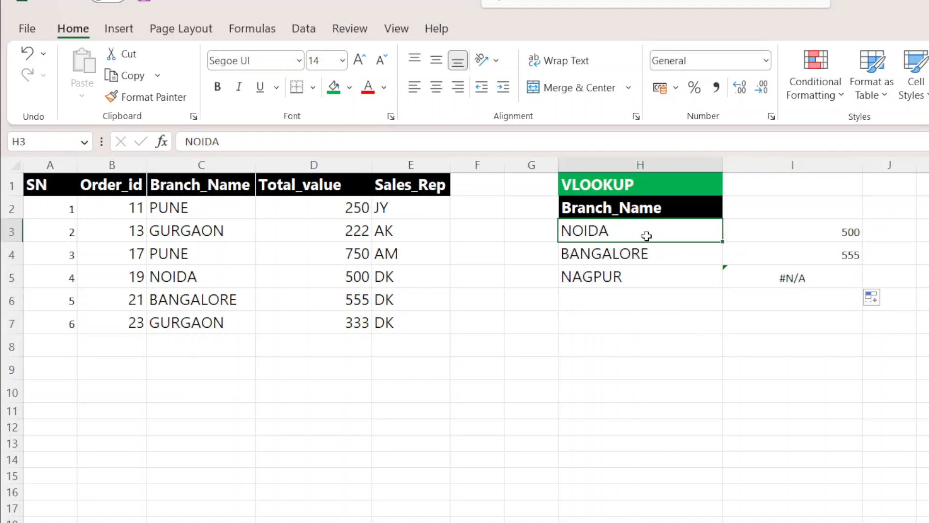
Set the column index of the VLOOKUP in I3 to 3 and copy the formula down to I5.
{"action": "left_click", "coordinate": [803, 237]}
{"action": "double_click", "coordinate": [850, 230]}
{"action": "left_click", "coordinate": [864, 232]}
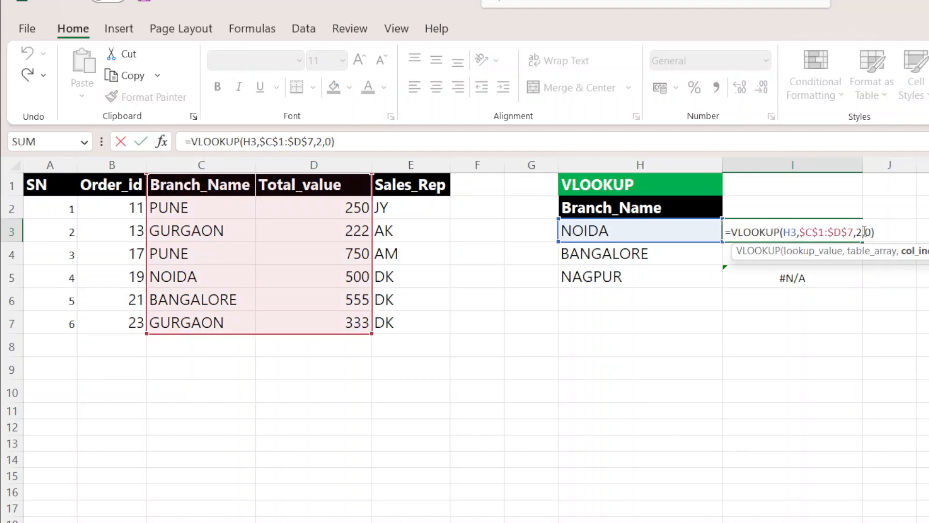
{"action": "key", "text": "BackSpace"}
{"action": "type", "text": "4"}
{"action": "key", "text": "BackSpace"}
{"action": "type", "text": "3"}
{"action": "key", "text": "Return"}
{"action": "left_click", "coordinate": [845, 231]}
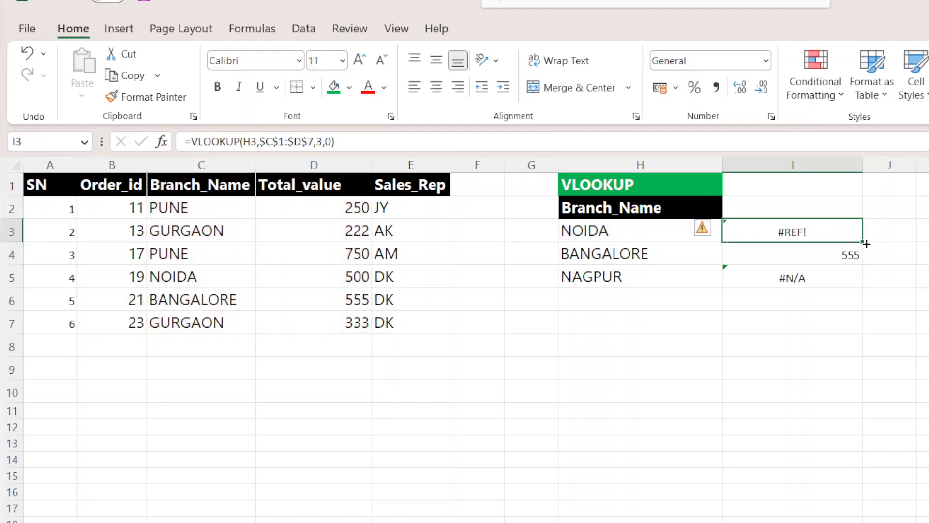
{"action": "double_click", "coordinate": [864, 242]}
Replace the table array of the VLOOKUP in I3 with the Branch_Name through Sales_Rep columns as $C$1:$E$7.
{"action": "left_click", "coordinate": [822, 235]}
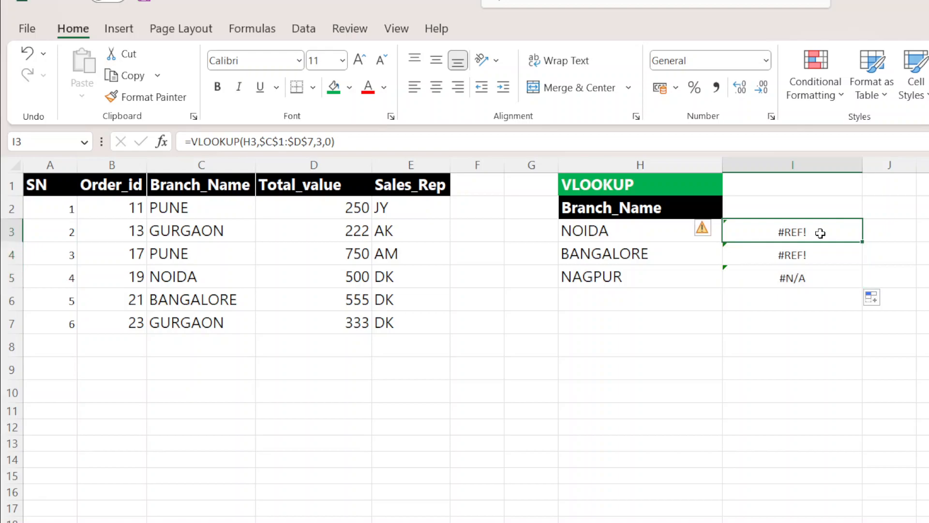
{"action": "double_click", "coordinate": [822, 234]}
{"action": "left_click_drag", "start_coordinate": [802, 234], "coordinate": [854, 232]}
{"action": "key", "text": "BackSpace"}
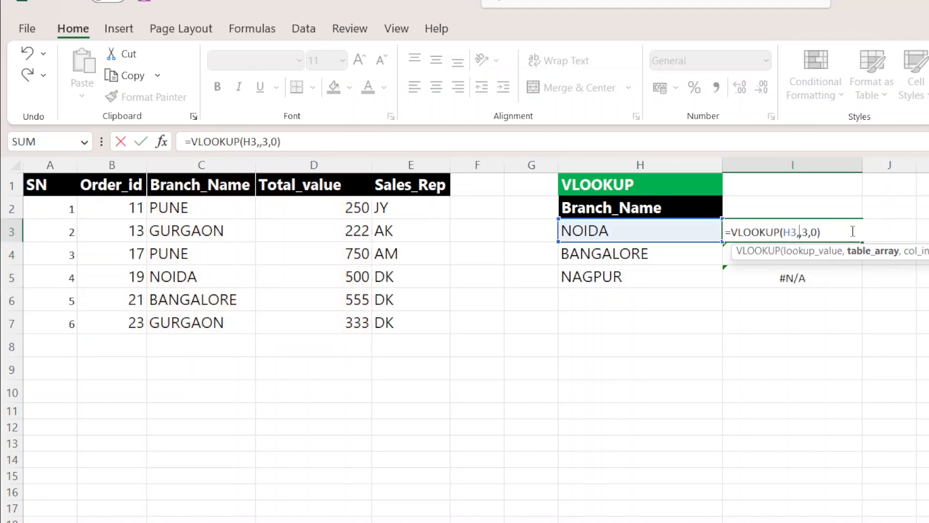
{"action": "left_click_drag", "start_coordinate": [223, 196], "coordinate": [446, 332]}
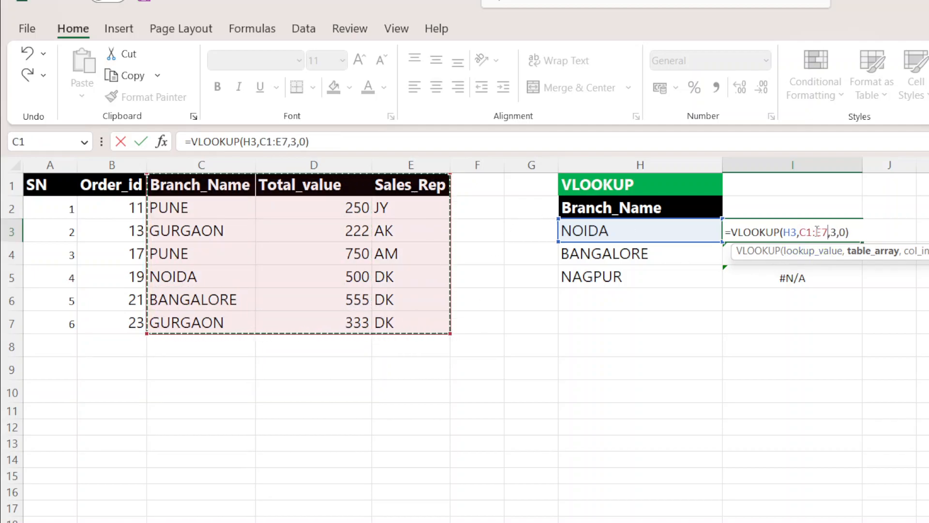
{"action": "key", "text": "F4"}
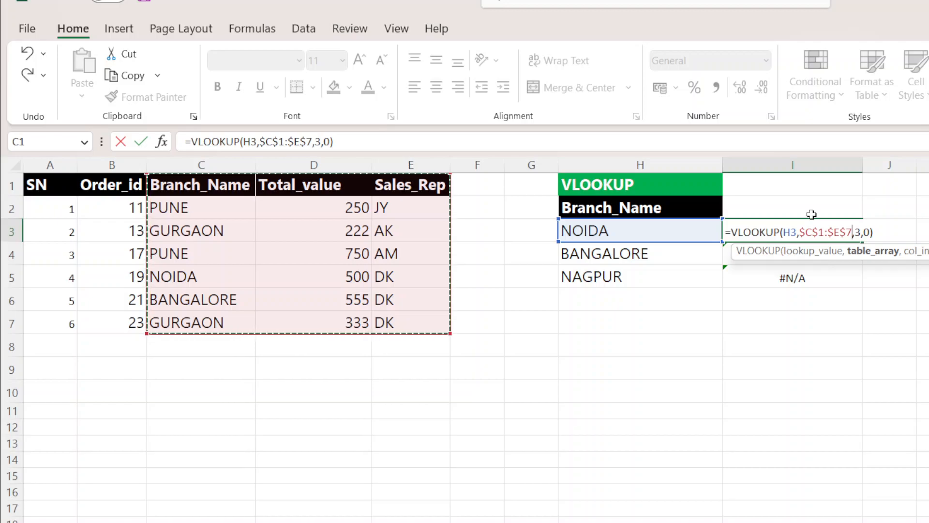
{"action": "key", "text": "Return"}
Copy the VLOOKUP formula with the three-column table array from I3 down to I5.
{"action": "left_click", "coordinate": [811, 228]}
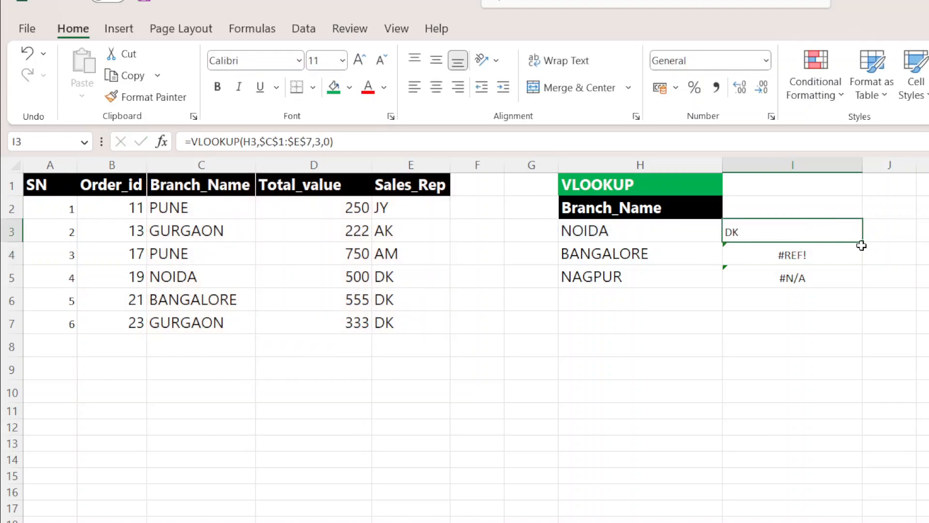
{"action": "left_click_drag", "start_coordinate": [861, 242], "coordinate": [864, 297]}
{"action": "left_click", "coordinate": [773, 236]}
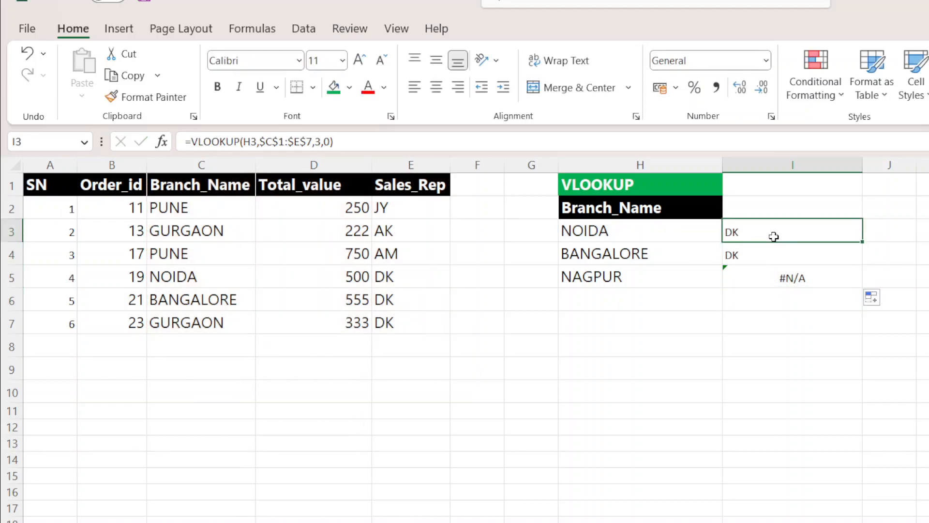
Examine the VLOOKUP formula in I5 together with its lookup value NAGPUR in H5.
{"action": "left_click", "coordinate": [744, 273]}
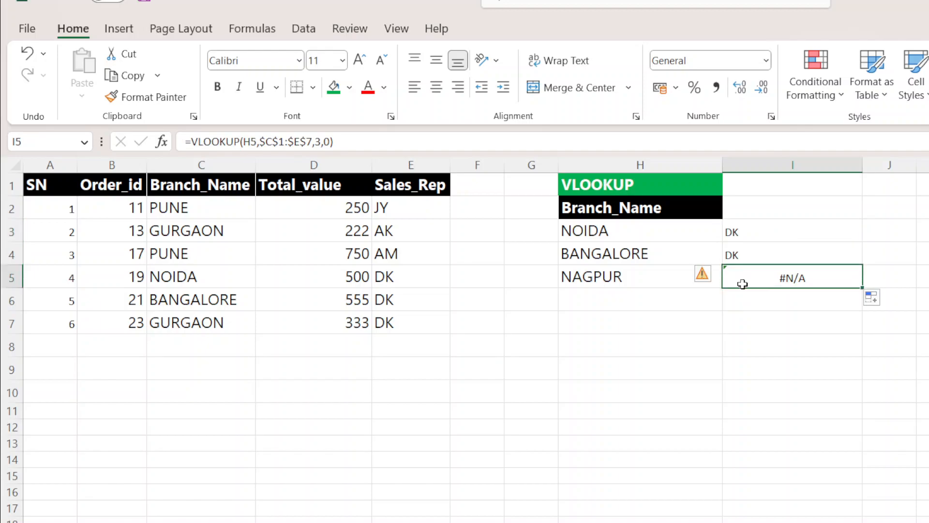
{"action": "left_click", "coordinate": [660, 285]}
{"action": "left_click", "coordinate": [791, 282]}
{"action": "double_click", "coordinate": [782, 278]}
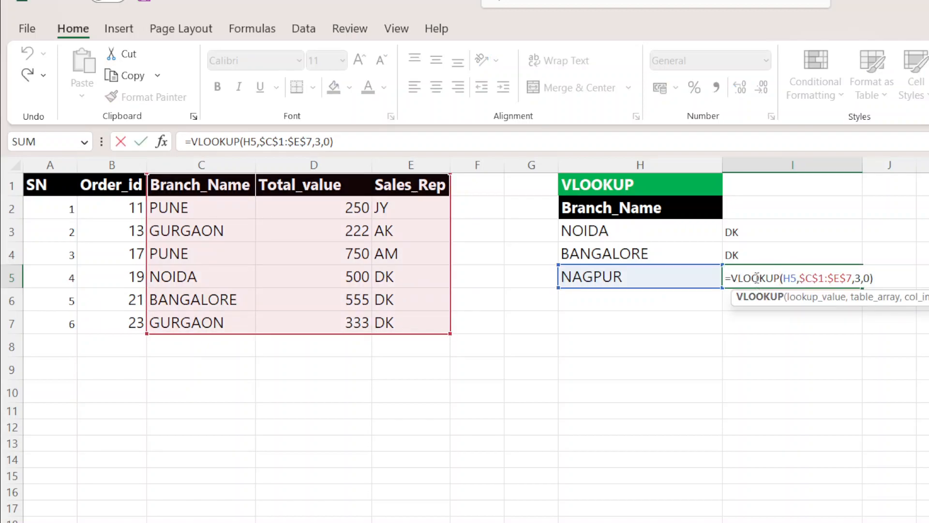
{"action": "key", "text": "Escape"}
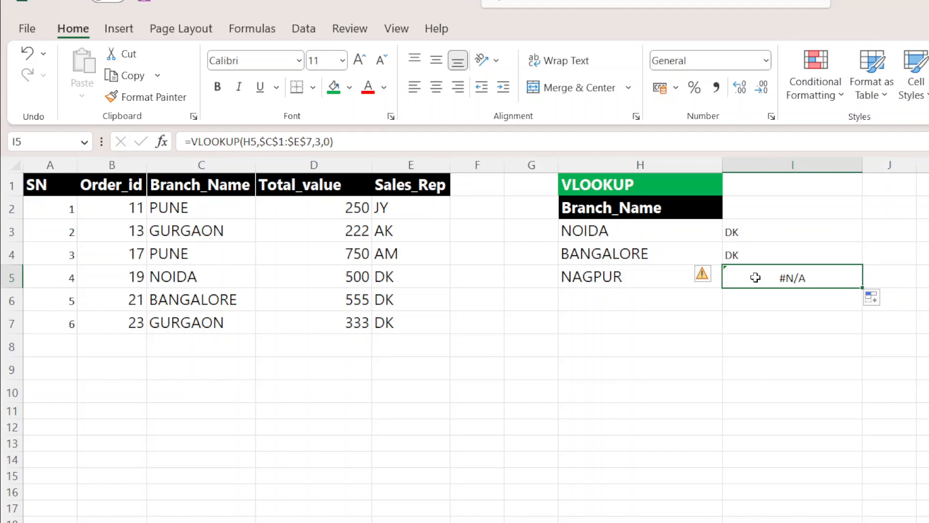
{"action": "left_click", "coordinate": [628, 280]}
{"action": "left_click", "coordinate": [778, 283]}
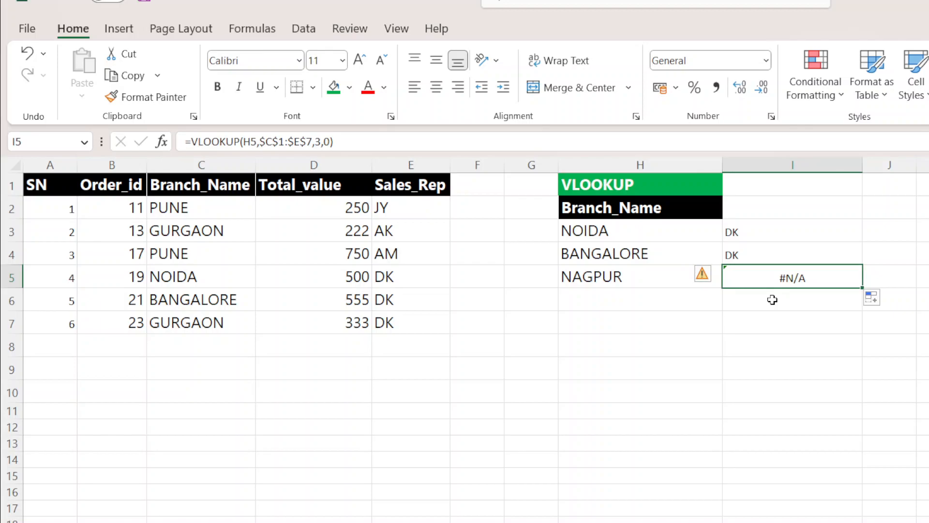